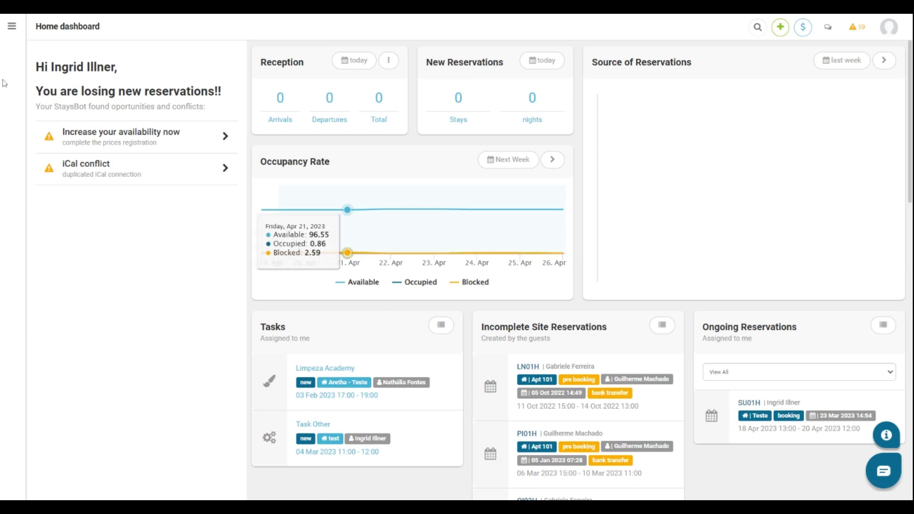
Open the list of user accounts under Users & Clients
mouse_move(27, 167)
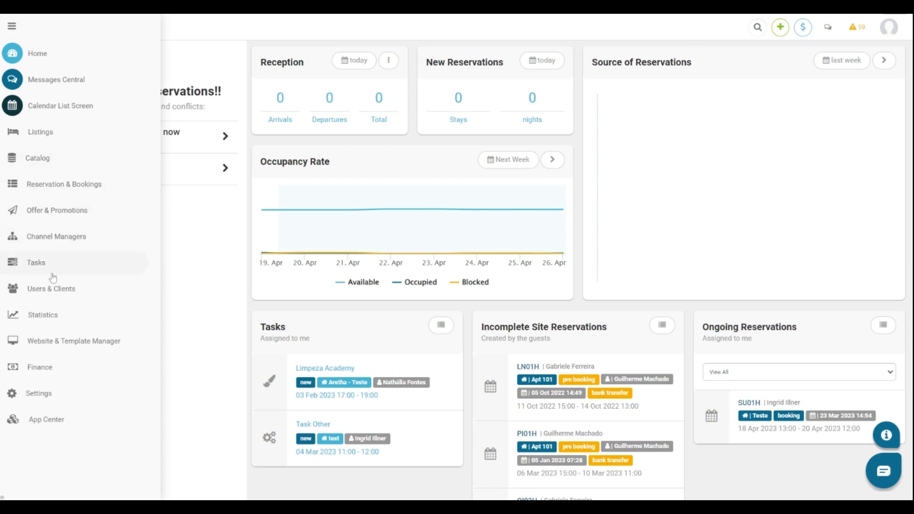
left_click(79, 291)
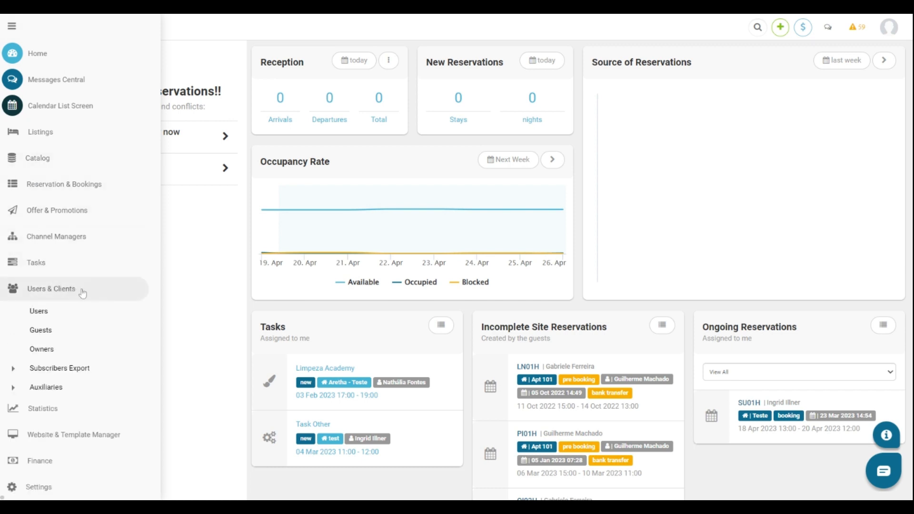
left_click(56, 315)
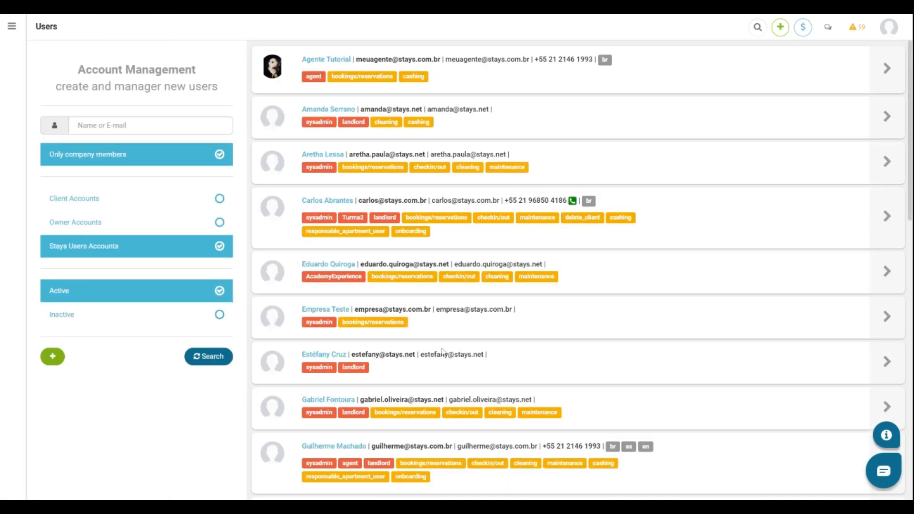
Open the Permissions section of the sysadmin and landlord user account that carries the en language tag
scroll(441, 352, "down", 1)
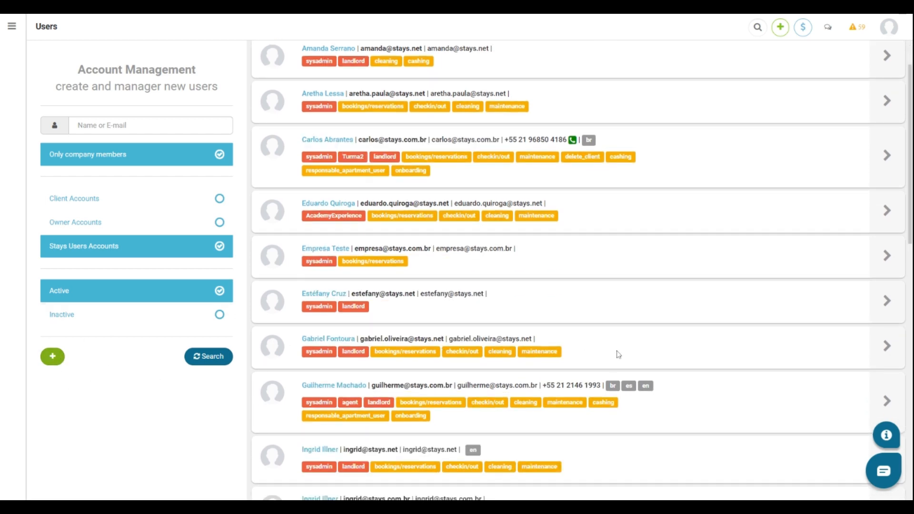
scroll(618, 355, "down", 3)
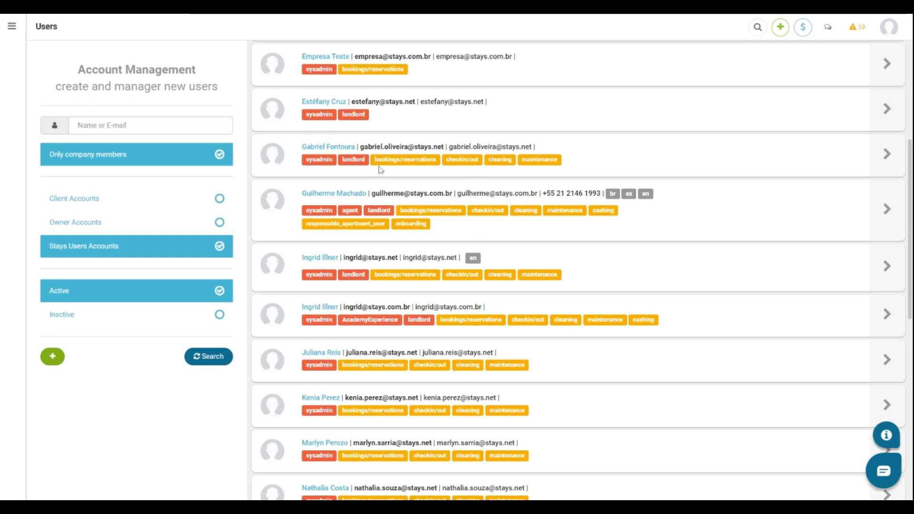
left_click(885, 272)
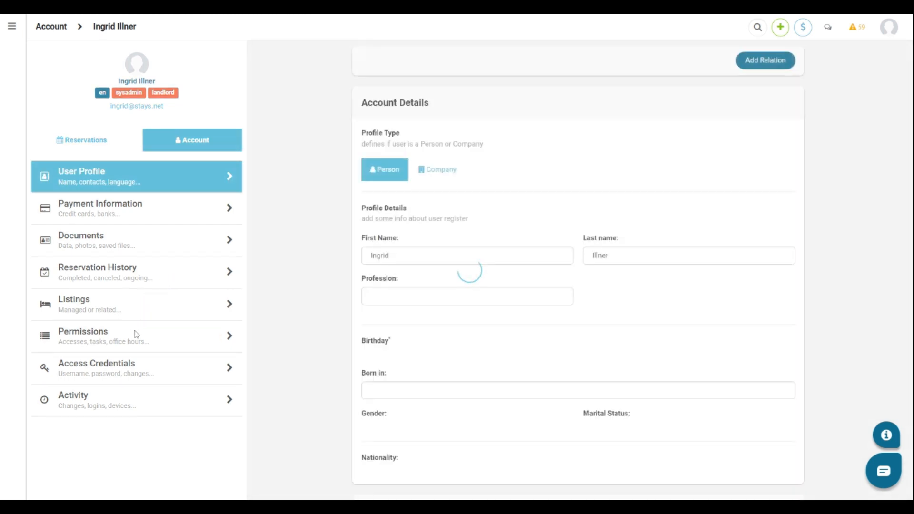
left_click(137, 334)
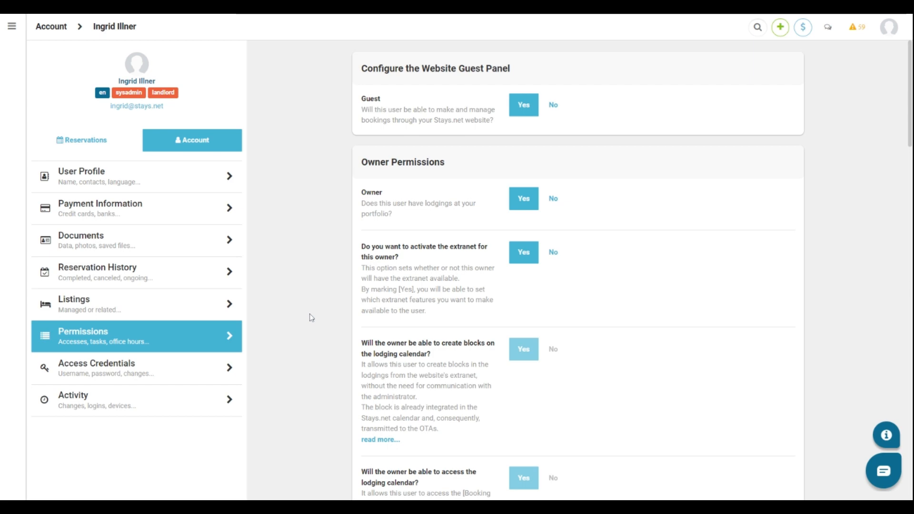
Add the staff and SupervisorOperacional roles to the user's Backend Permissions
scroll(311, 318, "down", 5)
scroll(577, 267, "down", 3)
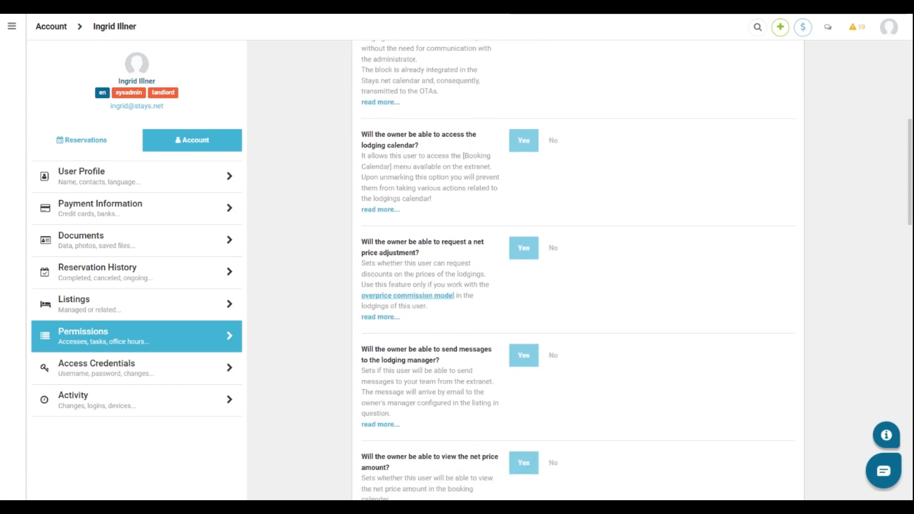
scroll(577, 266, "down", 5)
scroll(577, 267, "down", 10)
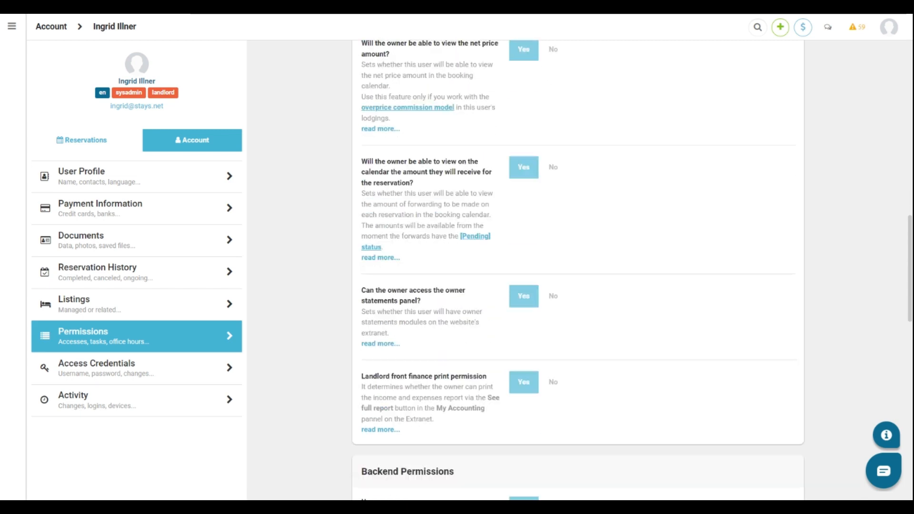
scroll(578, 267, "down", 1)
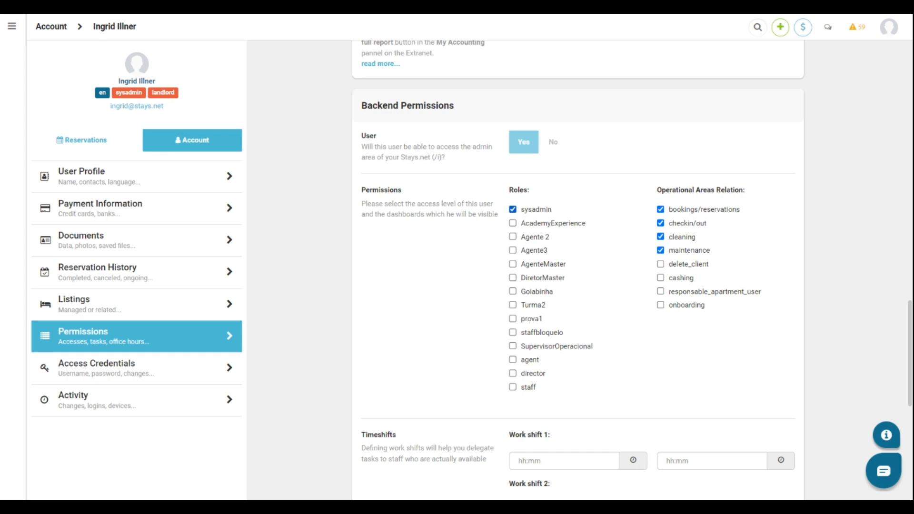
left_click(513, 387)
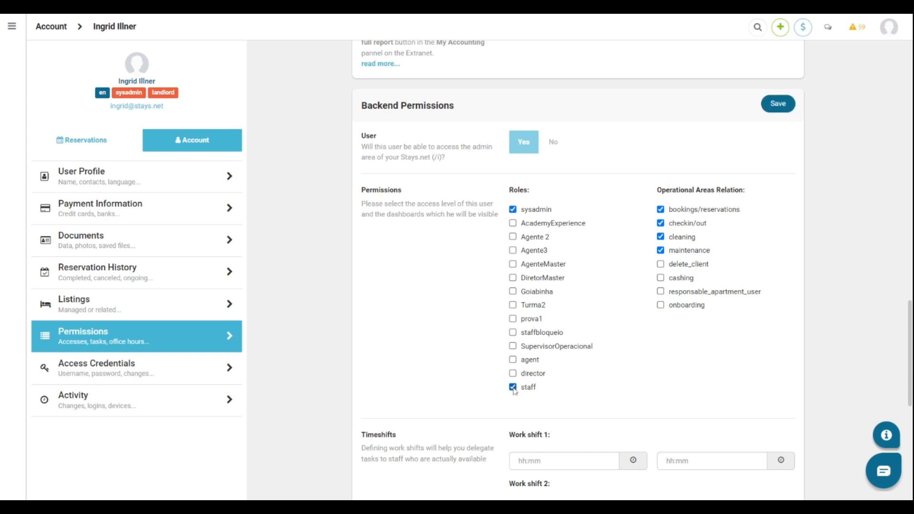
left_click(513, 347)
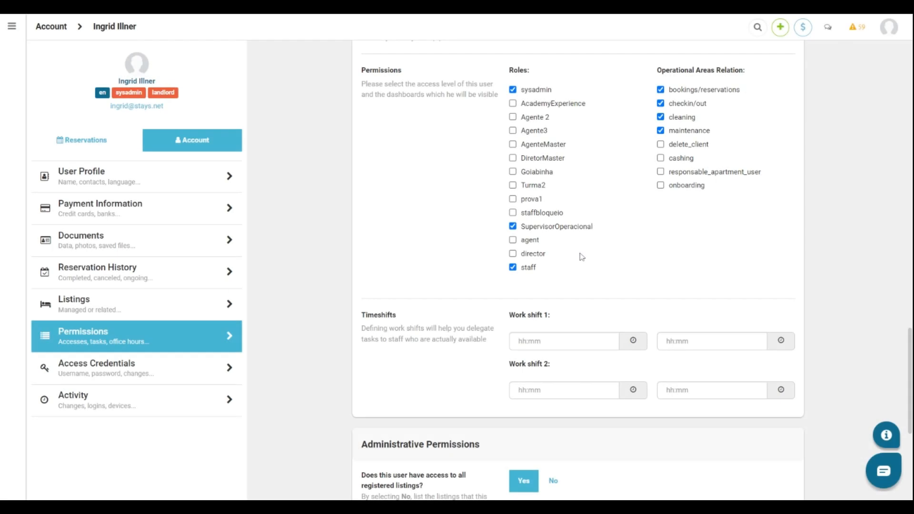
Set the user's Work shift 1 to run from 8:00 to 17:00
scroll(581, 257, "down", 2)
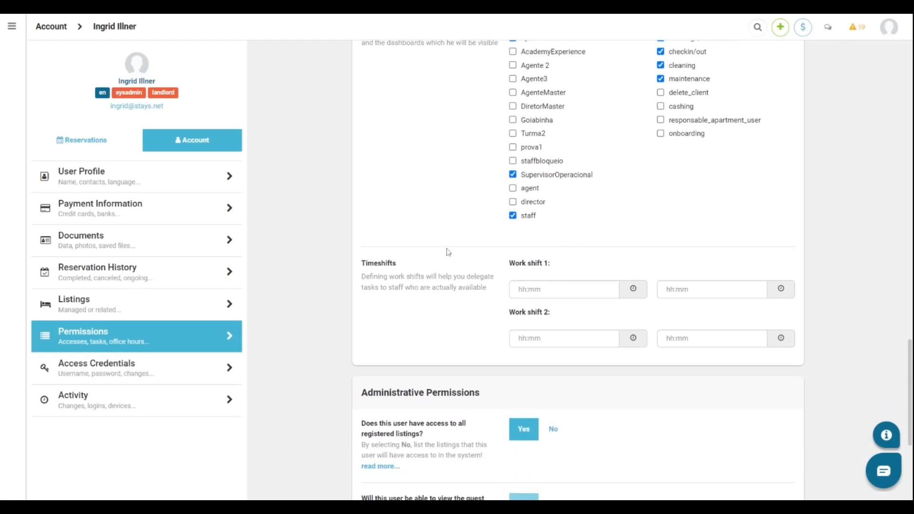
left_click(564, 290)
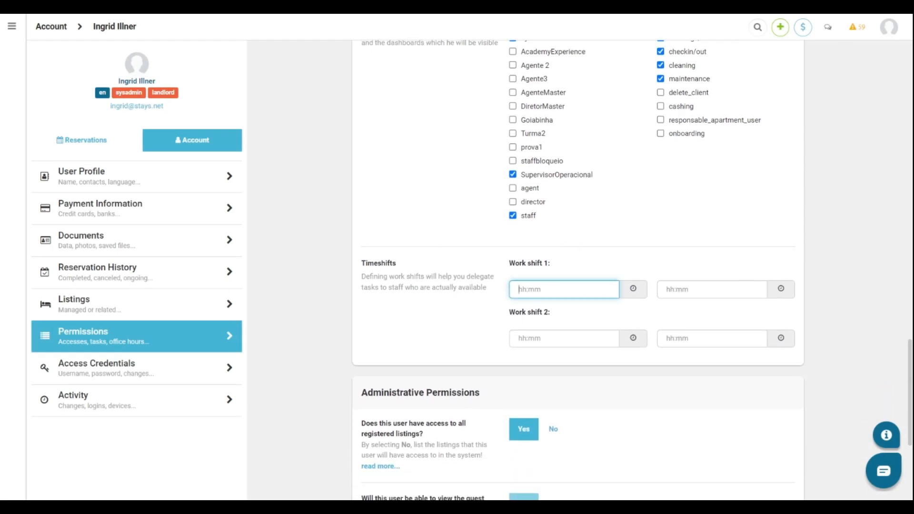
type("8:00")
left_click(711, 289)
type("17:00")
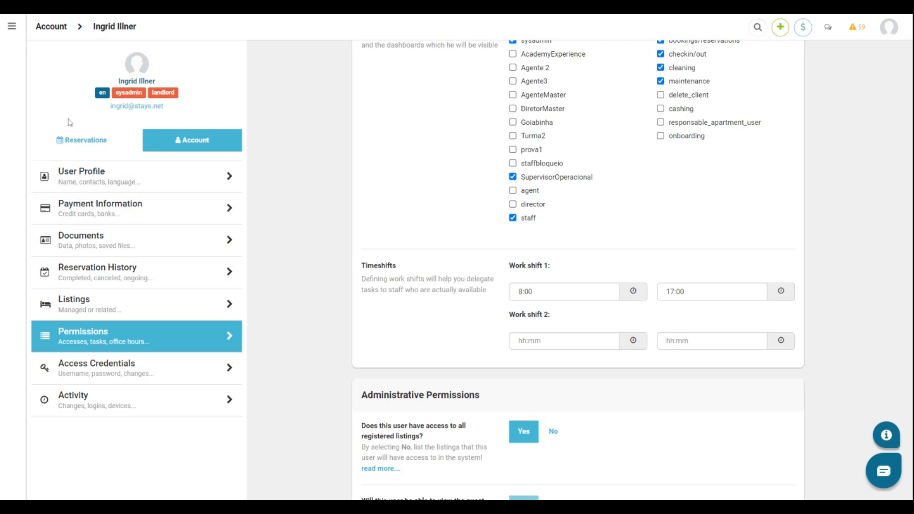
Open the Cleaning options of the operational task settings
left_click(12, 26)
left_click(39, 350)
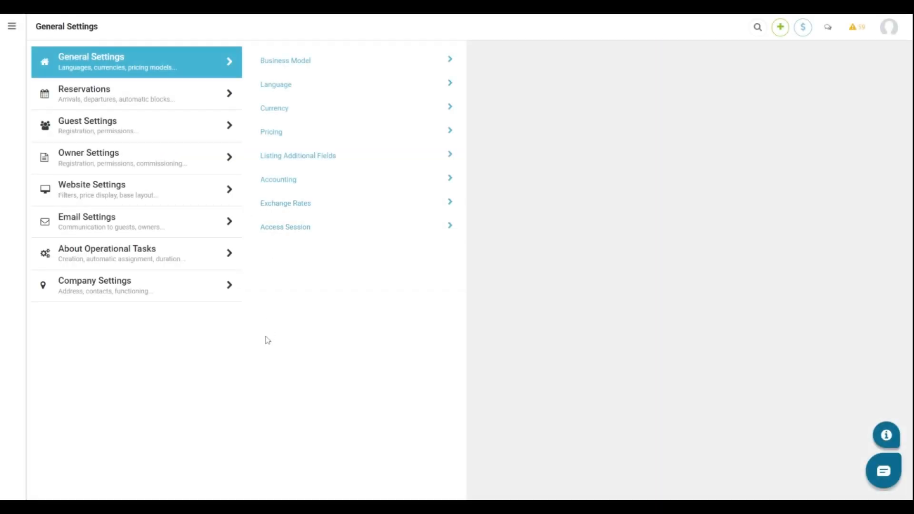
left_click(157, 249)
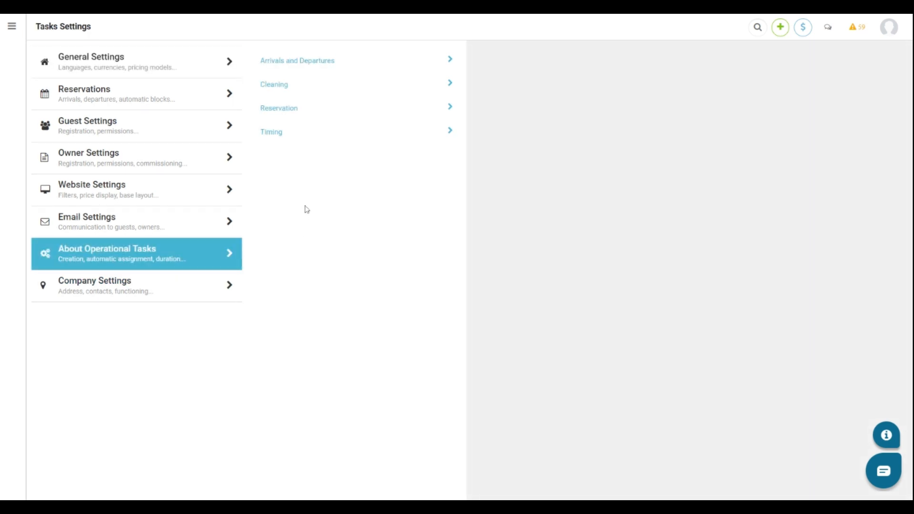
left_click(318, 84)
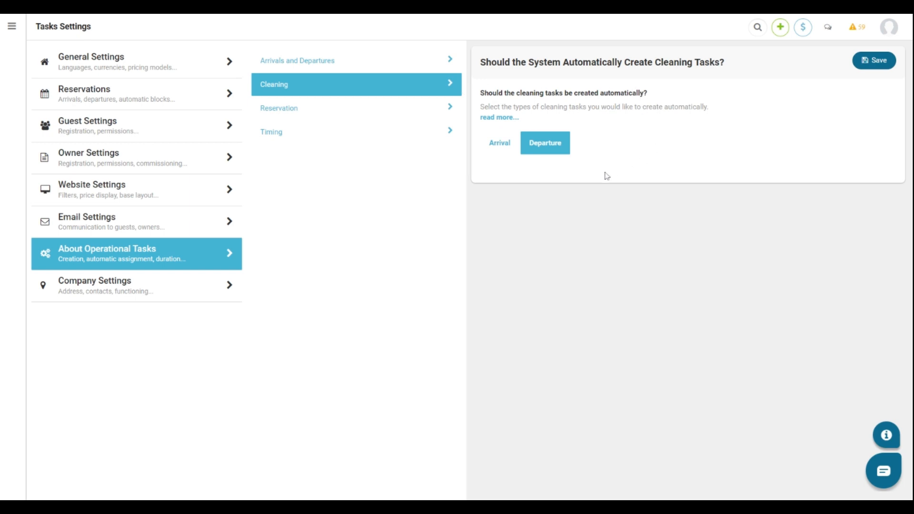
Try the Arrival and Departure options for automatic cleaning tasks and leave both switched off
left_click(546, 145)
left_click(547, 145)
left_click(492, 153)
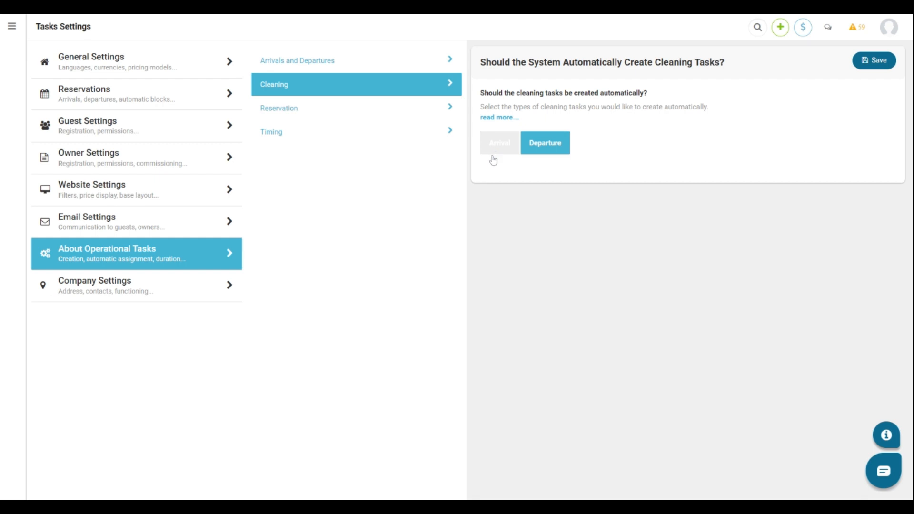
left_click(541, 151)
left_click(538, 150)
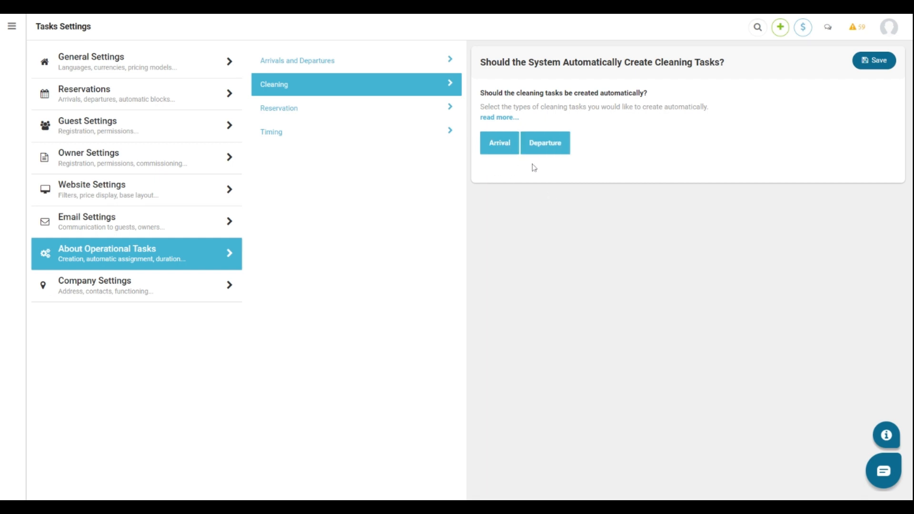
left_click(511, 151)
left_click(538, 150)
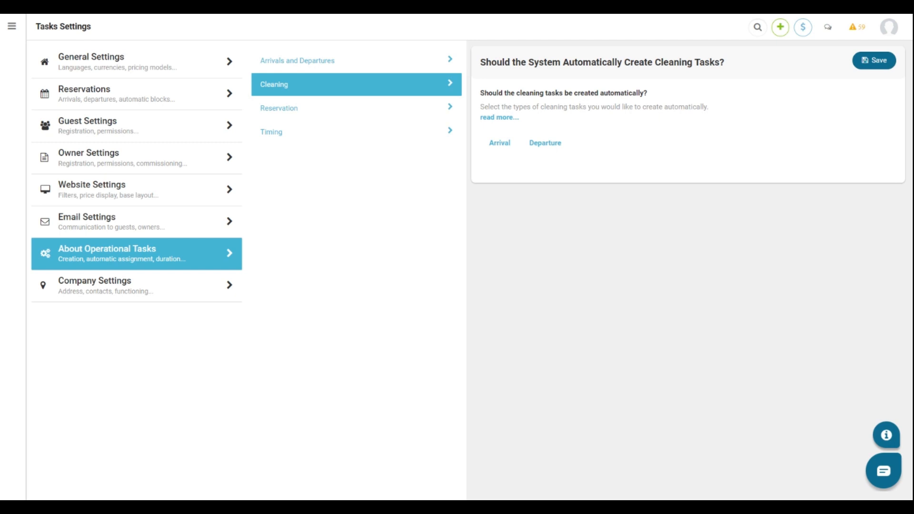
Open the Cleaning & Maintenance section of the Apt 101 listing
left_click(11, 26)
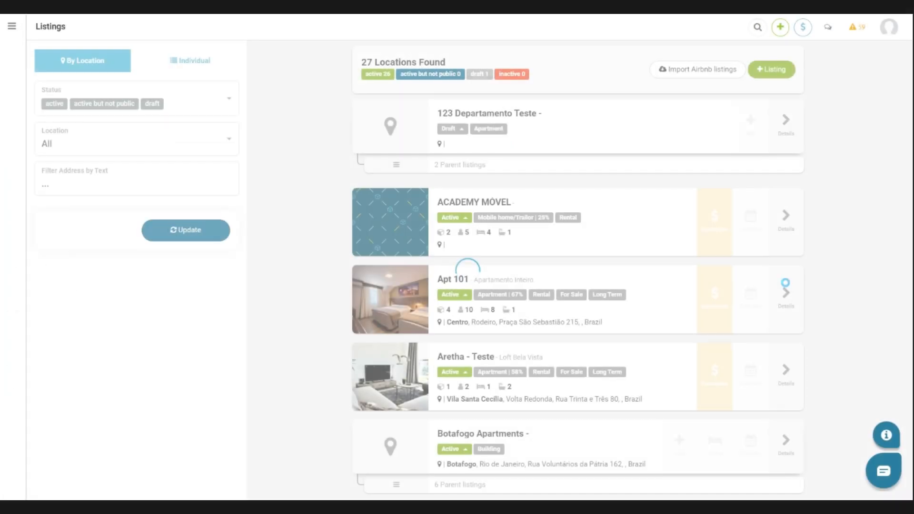
left_click(466, 265)
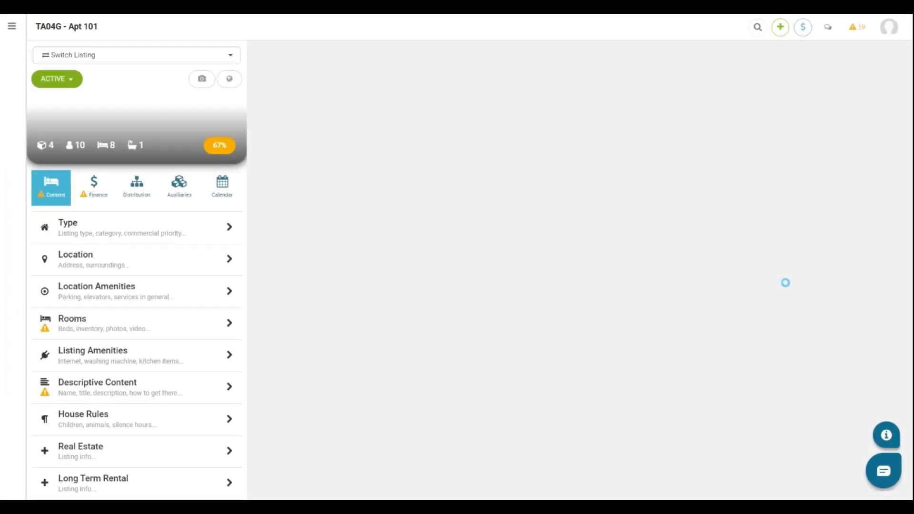
left_click(188, 190)
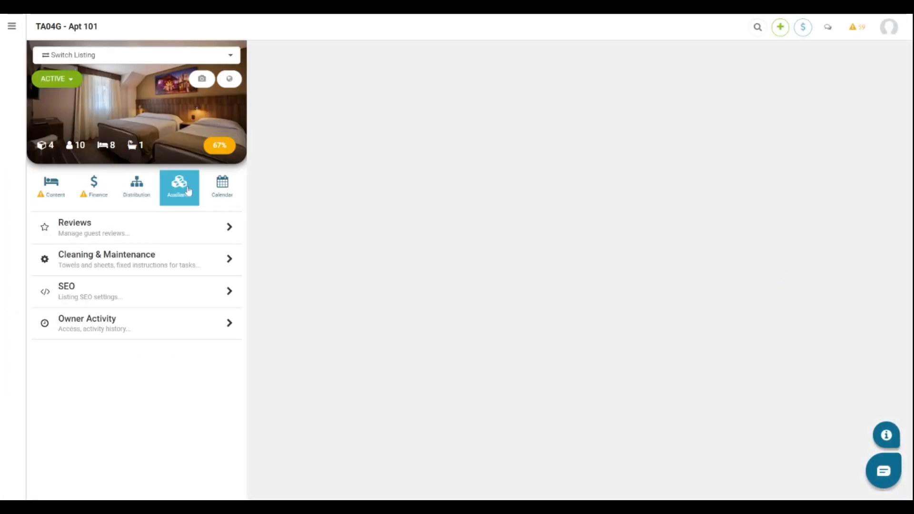
left_click(193, 265)
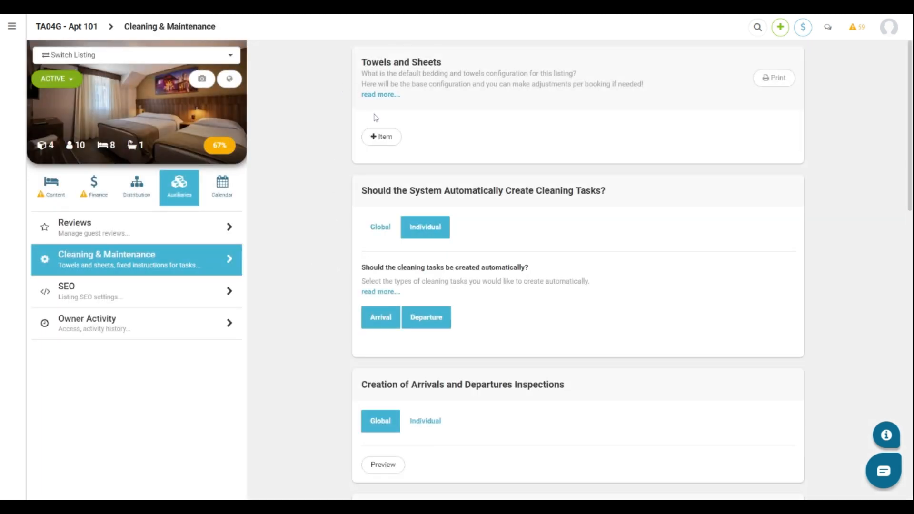
Add three Towels and Sheets items to the listing: pillow, sheet and king fitted sheet
left_click(389, 138)
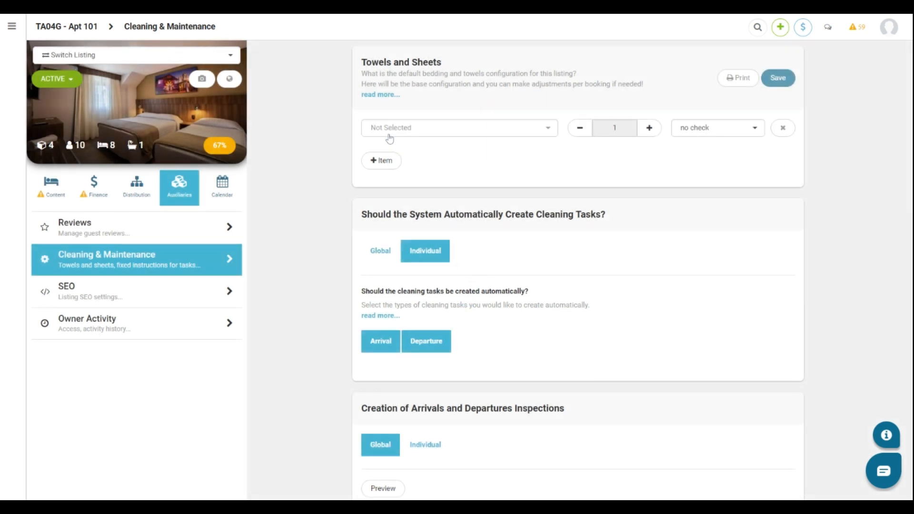
left_click(389, 160)
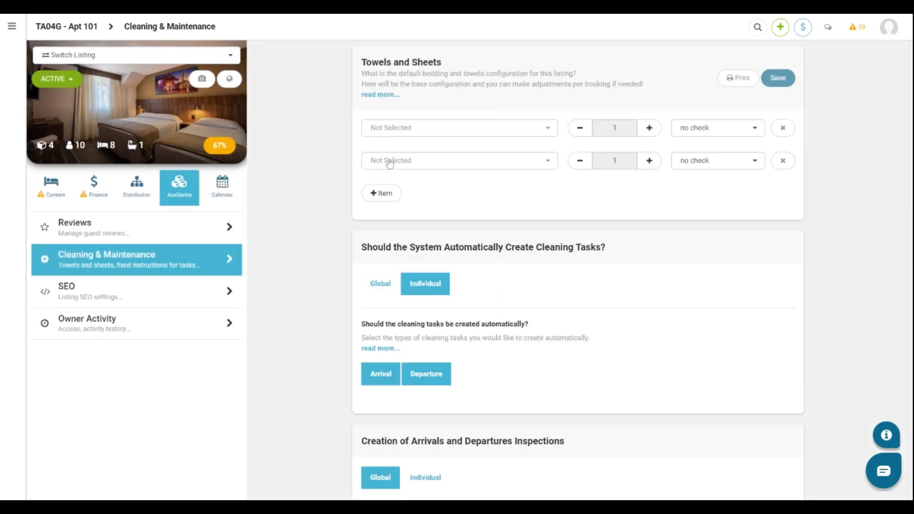
left_click(392, 193)
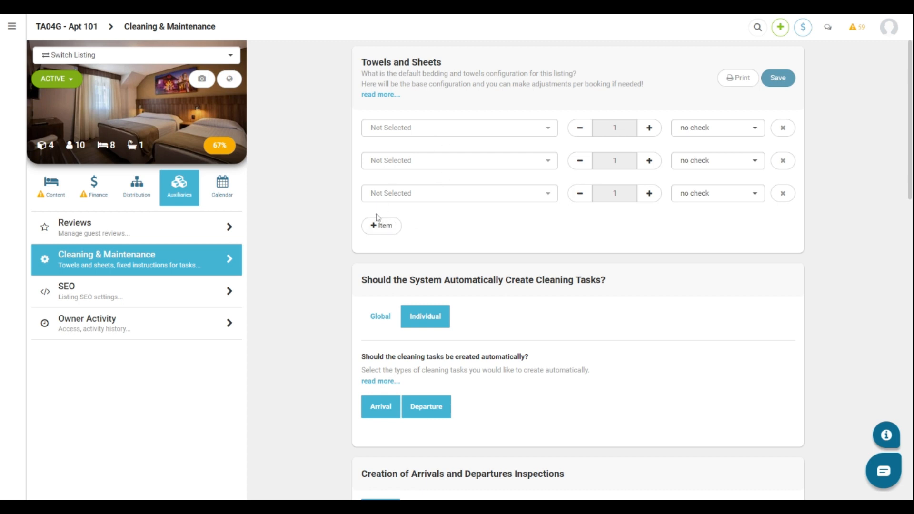
left_click(486, 137)
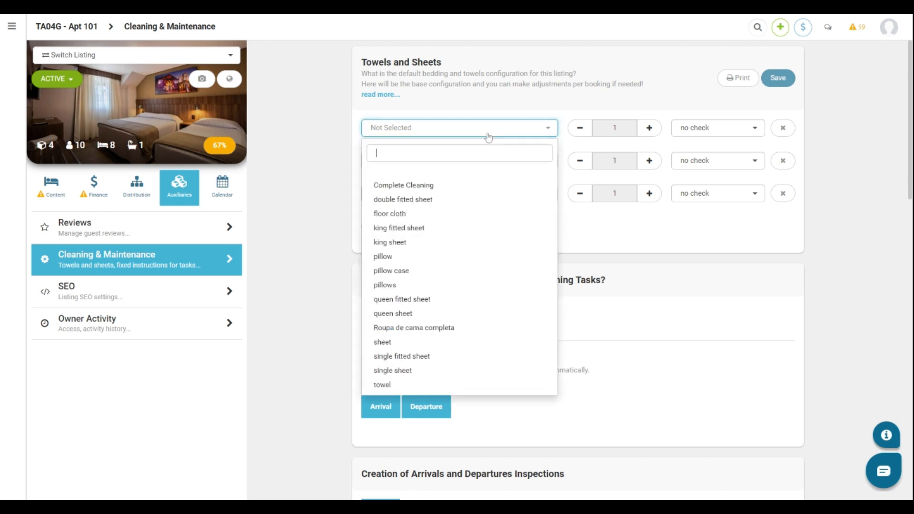
left_click(459, 256)
left_click(457, 163)
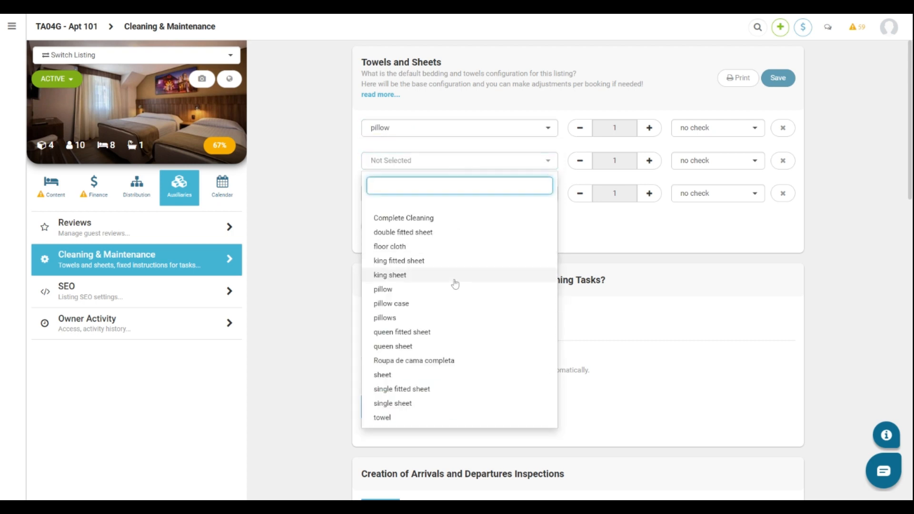
left_click(447, 374)
left_click(455, 195)
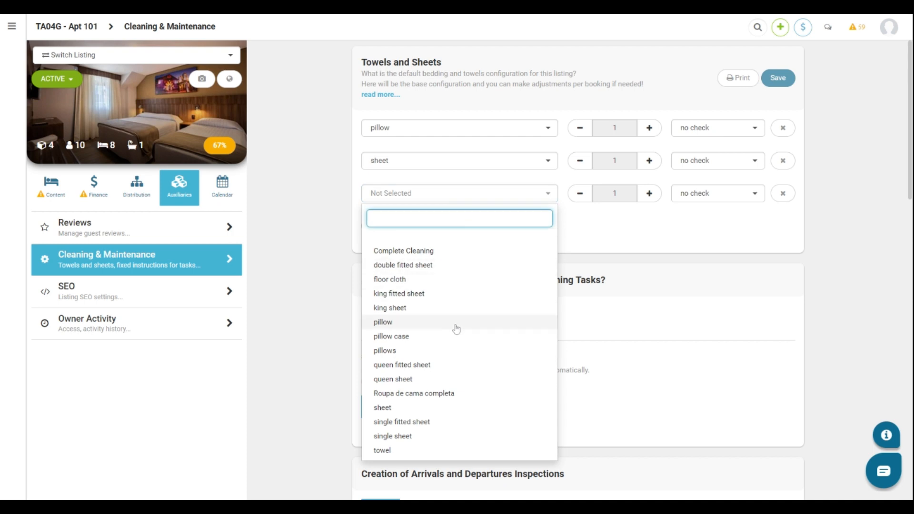
left_click(445, 293)
Set the pillow and sheet quantities to 2 with the pillow marked as check, and try to print the list
left_click(649, 127)
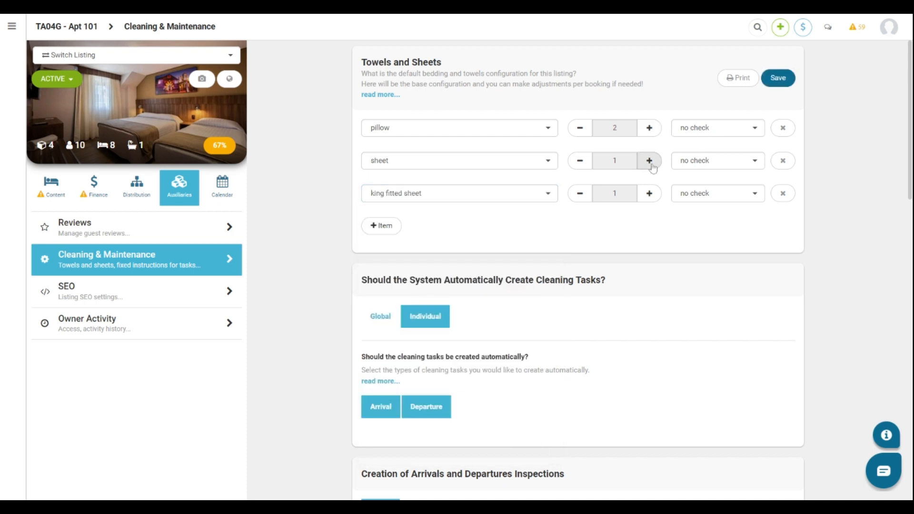
left_click(648, 160)
left_click(744, 135)
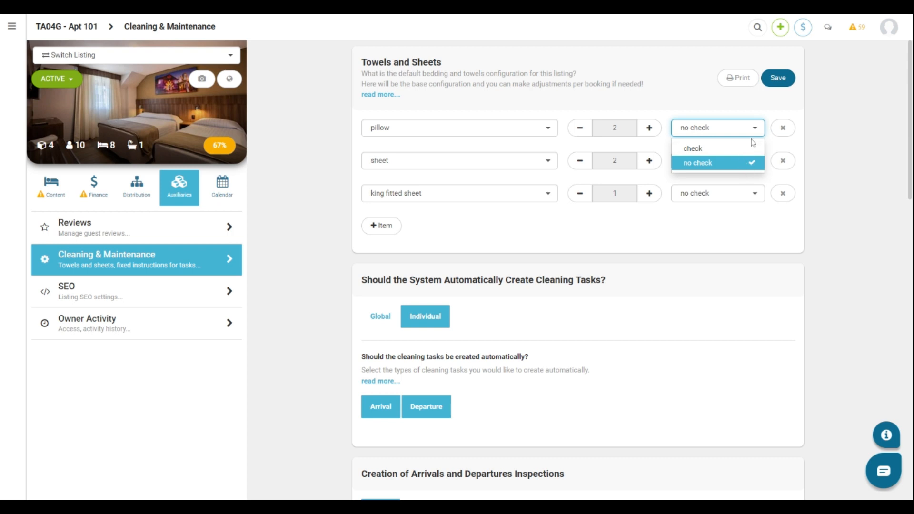
left_click(751, 147)
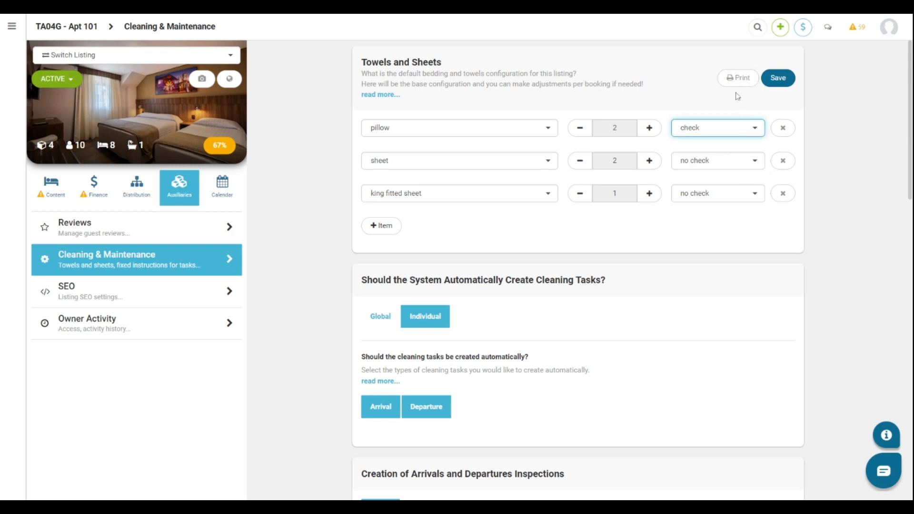
left_click(741, 78)
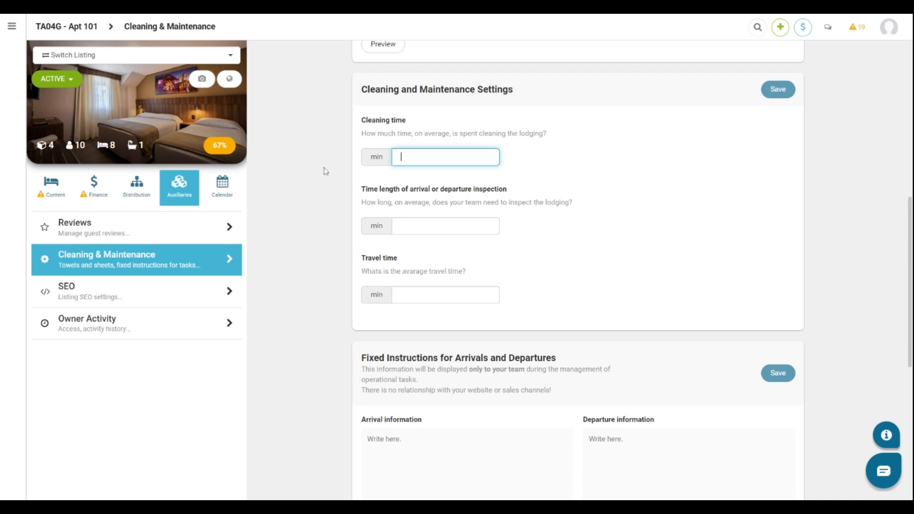
Set the listing's cleaning time to 120 minutes and inspection time to 60 minutes, and fill in the travel time
type("0")
key("Tab")
type("60")
key("Tab")
type("3")
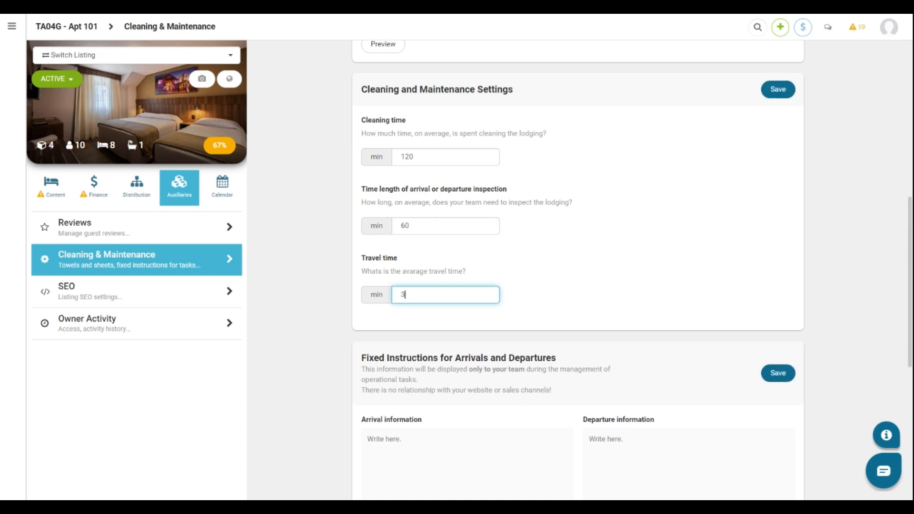
Add the fixed instruction "Reinforce bathroom cleaning." for post guest departure cleaning
left_click(605, 258)
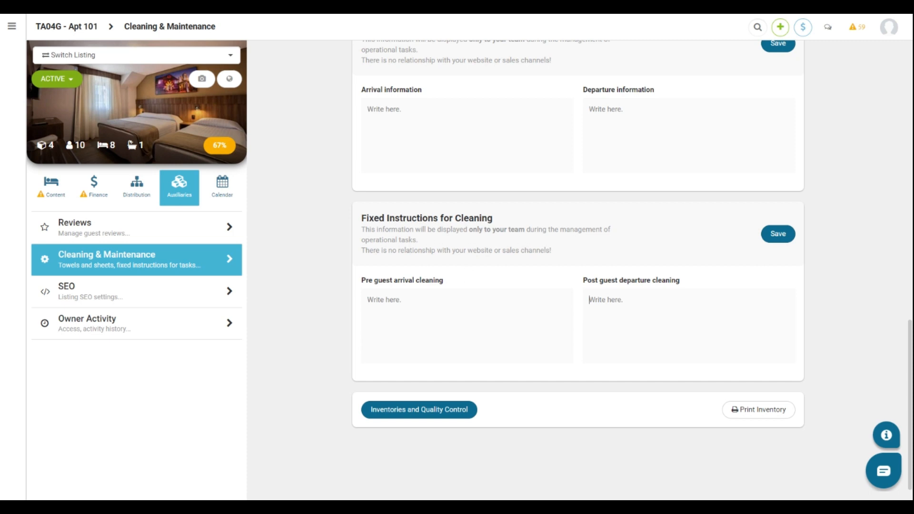
type("Reinforce bathroom cleaning.")
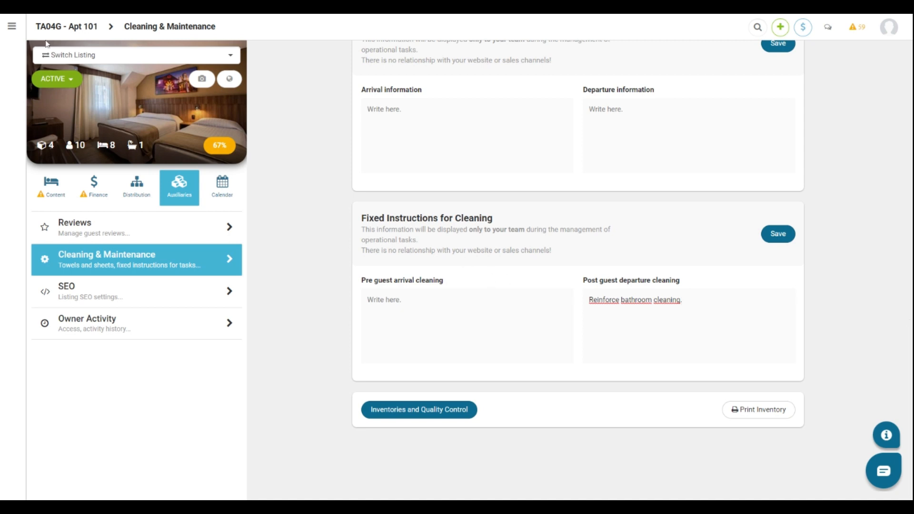
Open the Cleaning Task Dashboard
left_click(12, 26)
left_click(50, 262)
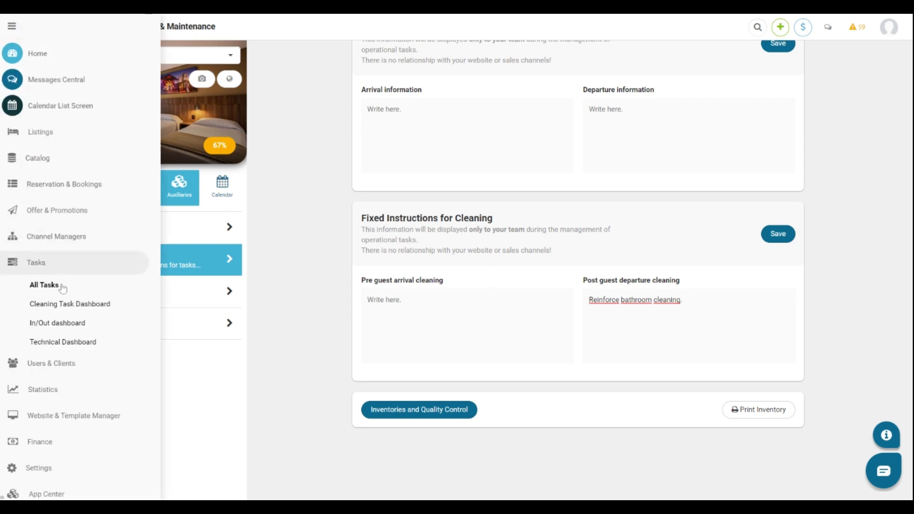
left_click(80, 307)
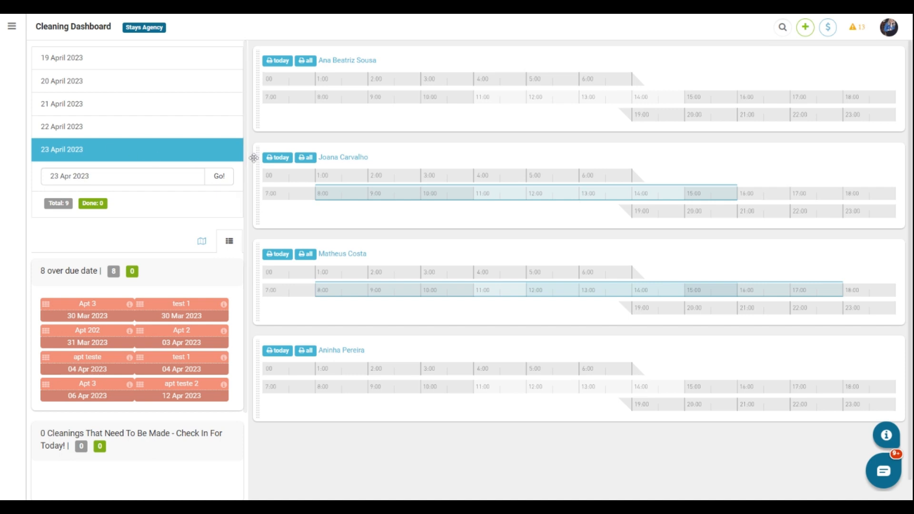
Assign the Casa 1 cleaning due on 23 April 2023 to the third staff member's schedule, starting at 11:00
left_click_drag(245, 167, 240, 266)
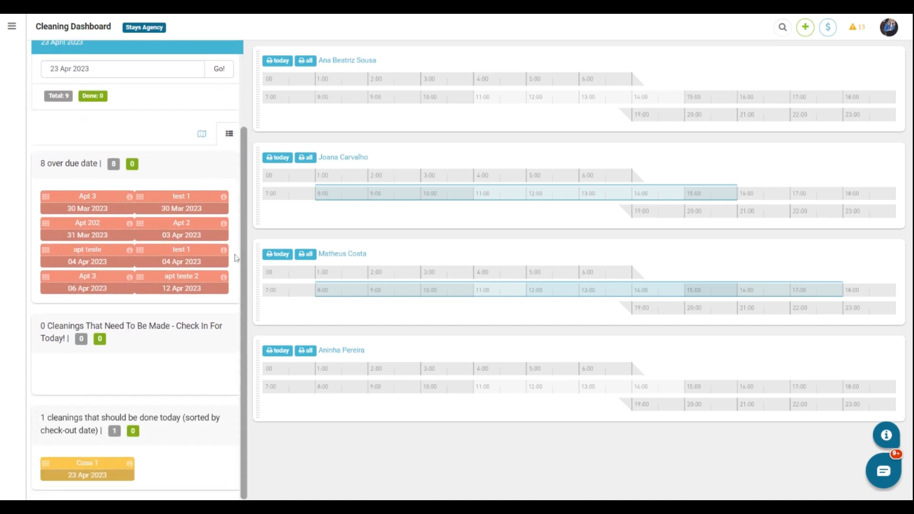
scroll(237, 258, "up", 3)
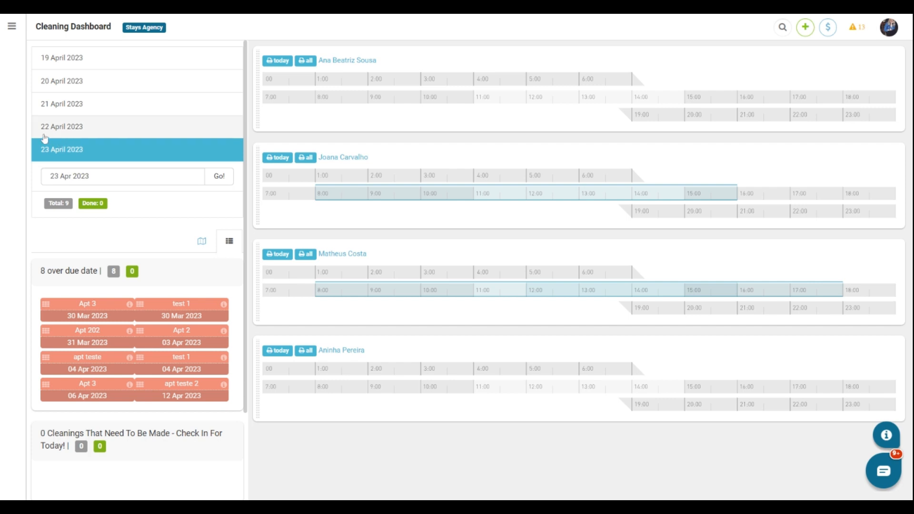
scroll(133, 172, "down", 2)
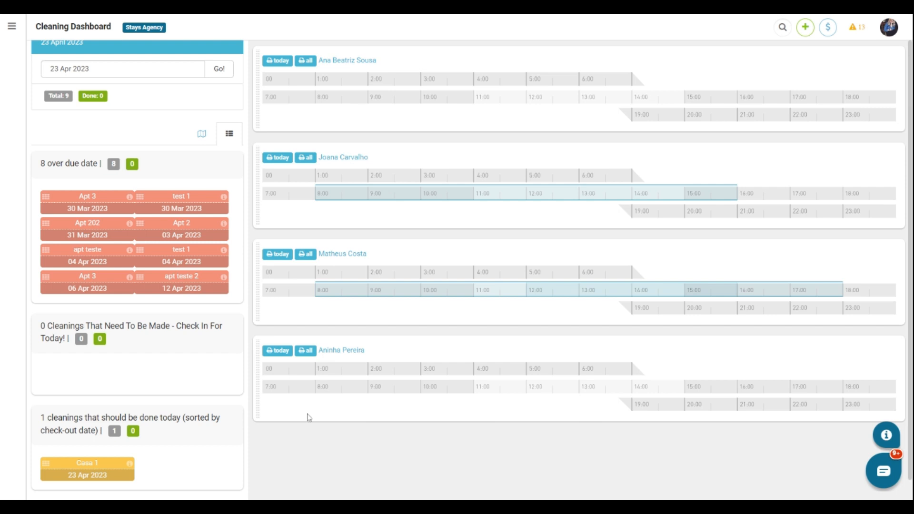
left_click_drag(46, 463, 484, 286)
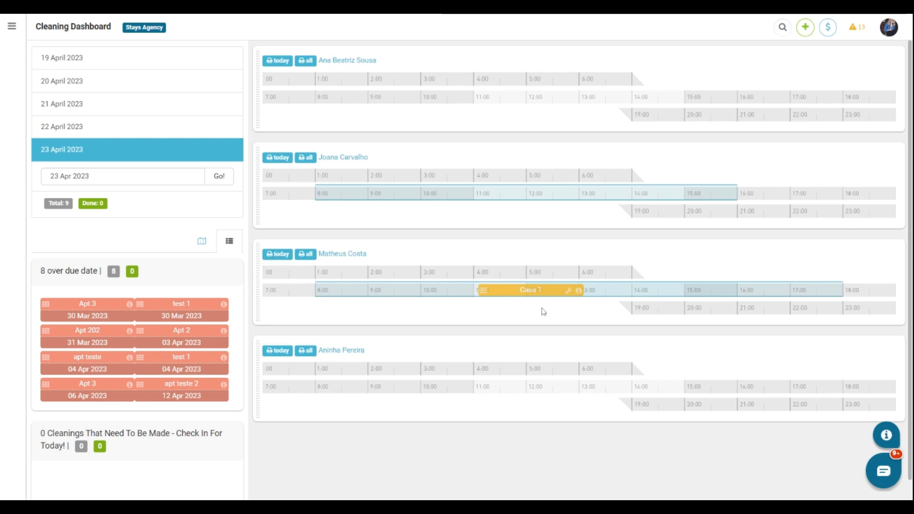
Open the details of the scheduled Casa 1 cleaning task and change its status to Done
left_click(578, 291)
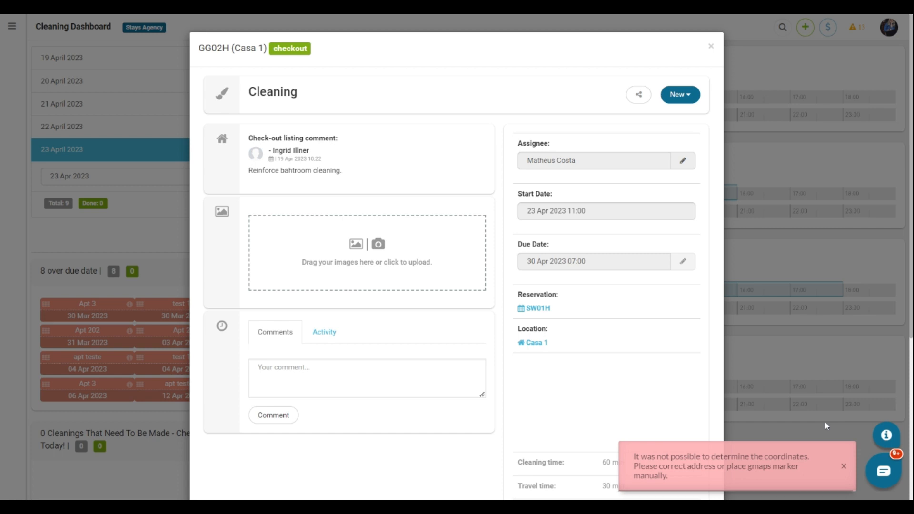
left_click(844, 466)
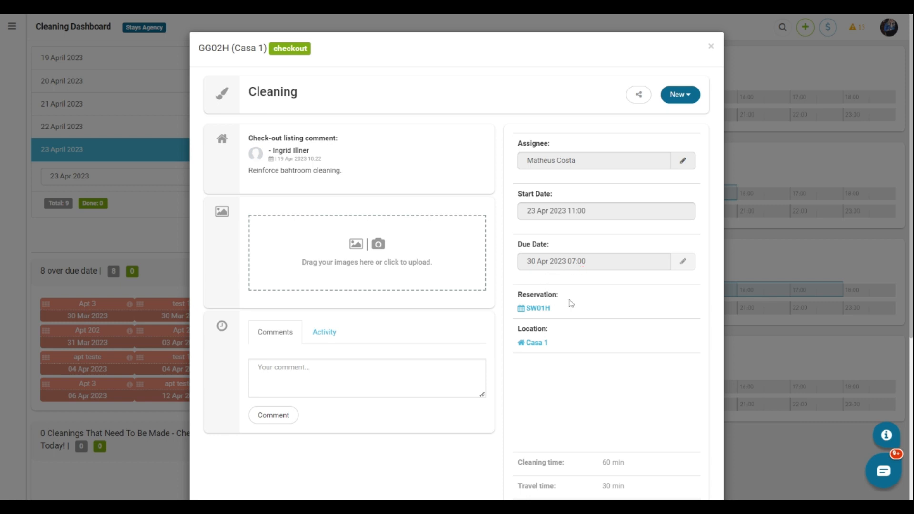
left_click(689, 99)
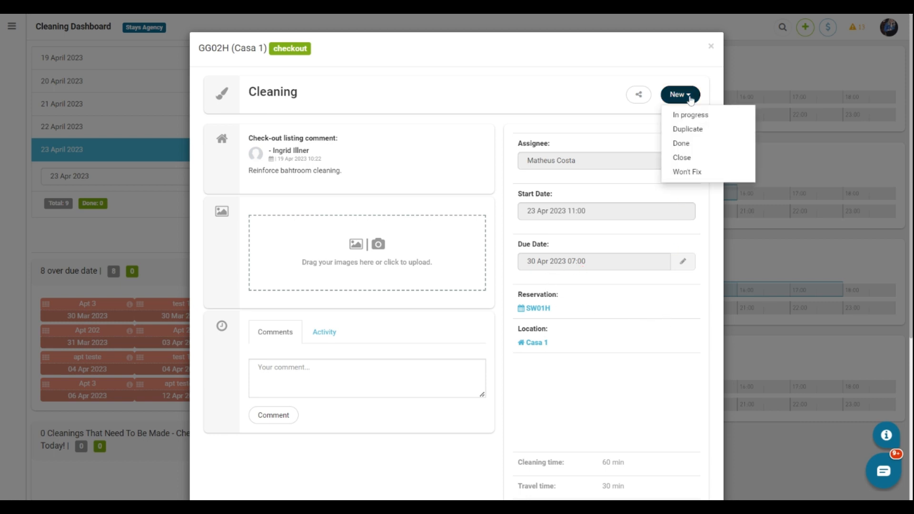
left_click(695, 146)
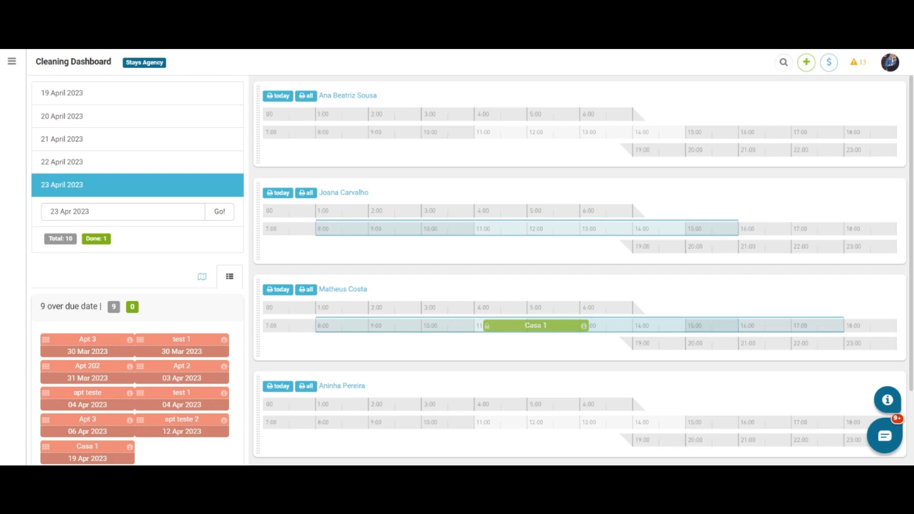
Open the All Tasks list
left_click(11, 61)
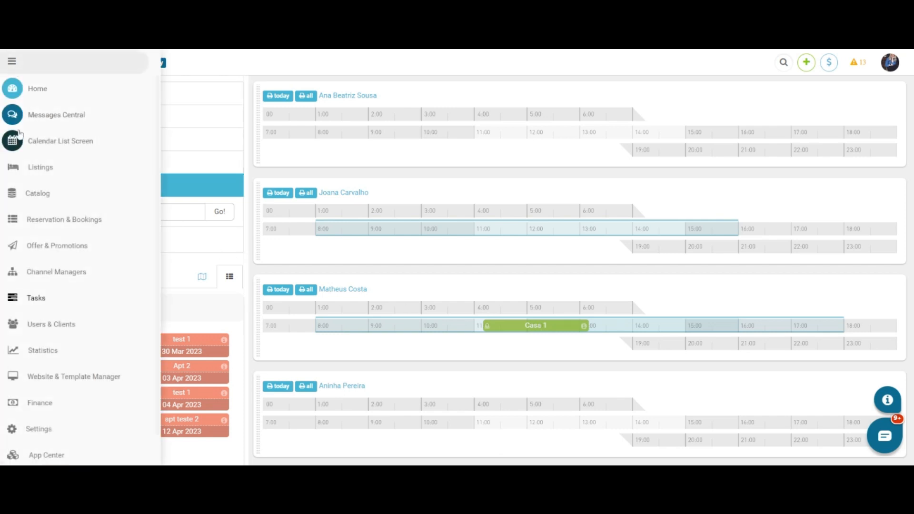
left_click(36, 296)
left_click(44, 320)
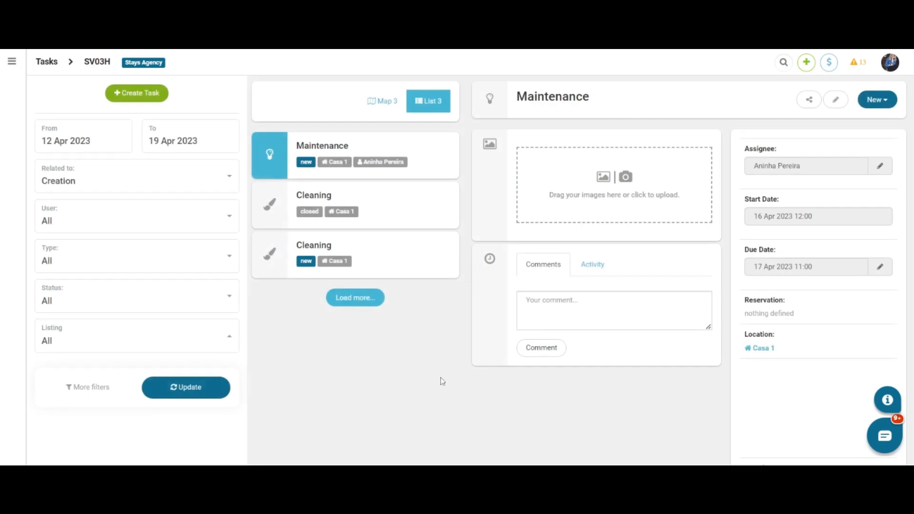
Select the new, unassigned Casa 1 cleaning task and change its status to Done
left_click(280, 262)
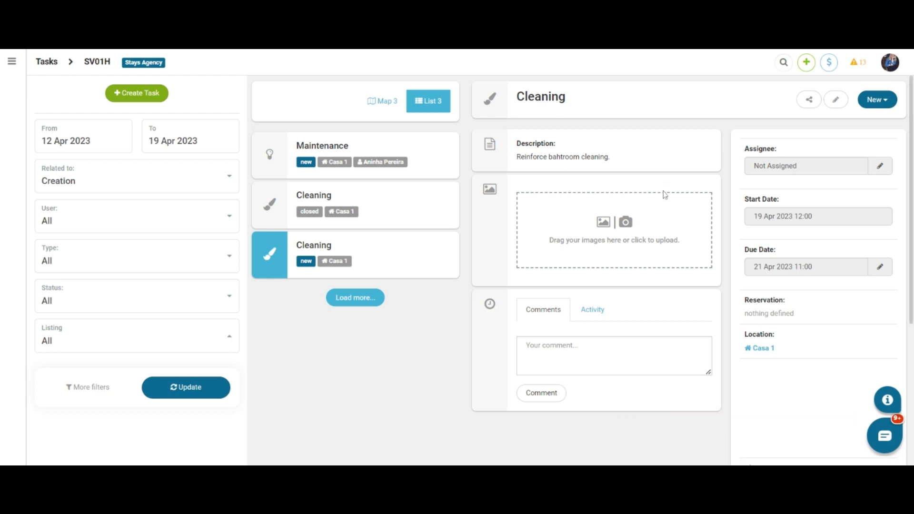
left_click(877, 99)
left_click(875, 150)
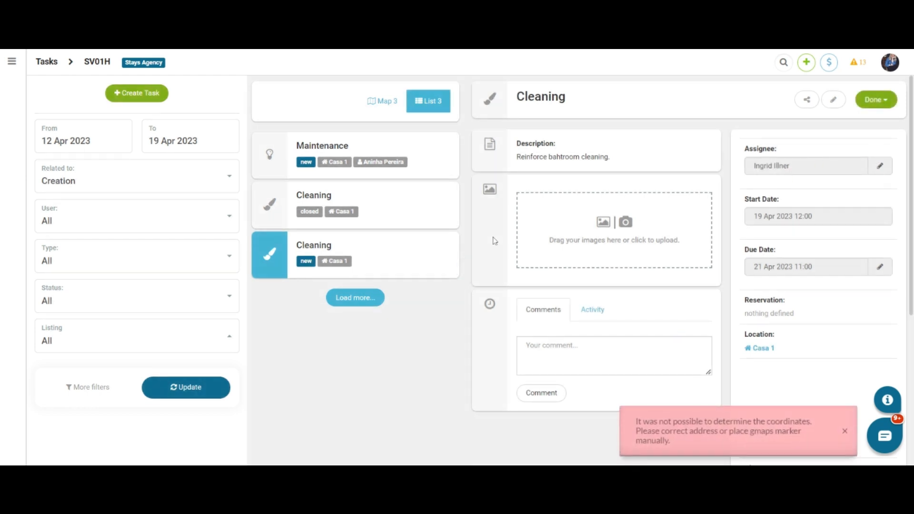
left_click(845, 432)
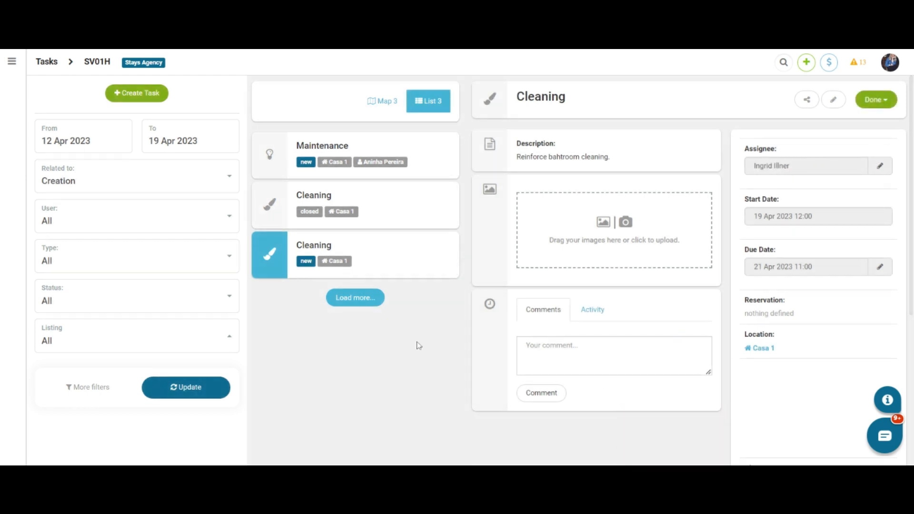
Examine the options of the Related to, User, Type, Status and Listing filters for the task list
left_click(130, 184)
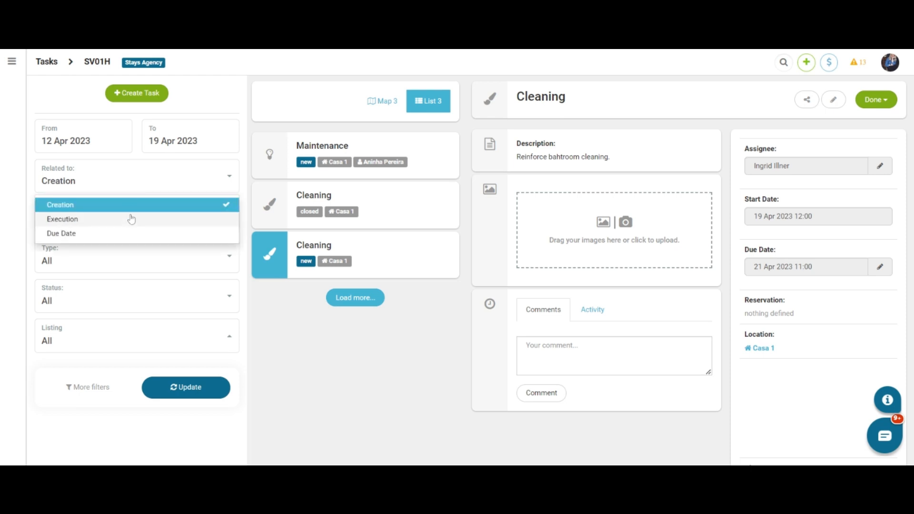
left_click(137, 185)
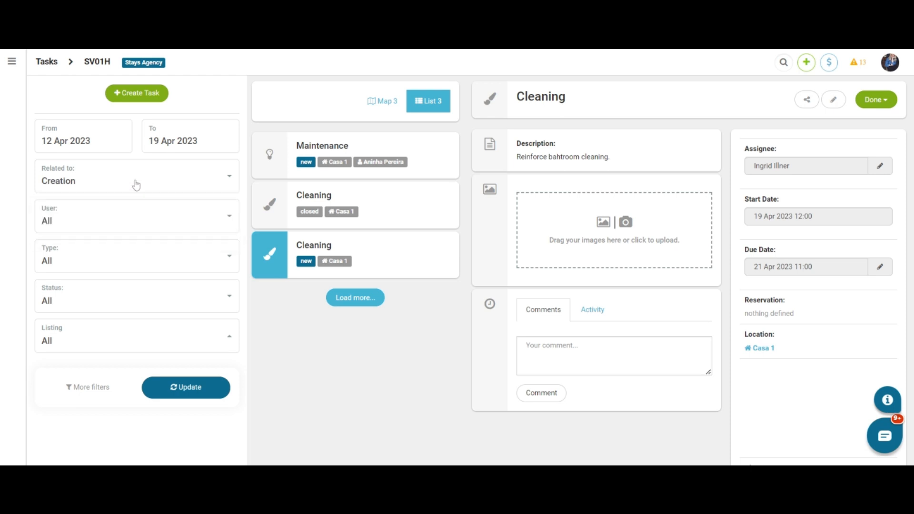
left_click(130, 223)
left_click(130, 226)
left_click(130, 261)
left_click(127, 263)
left_click(124, 300)
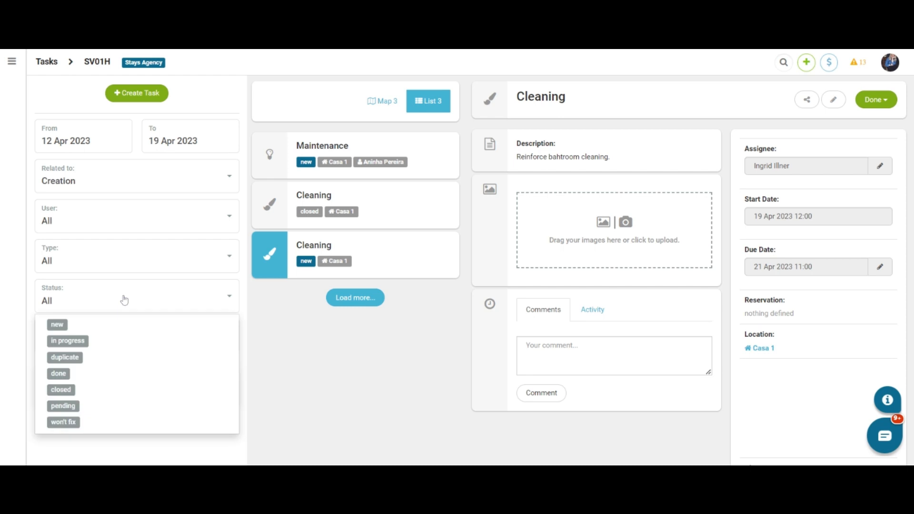
left_click(124, 300)
left_click(121, 348)
left_click(120, 348)
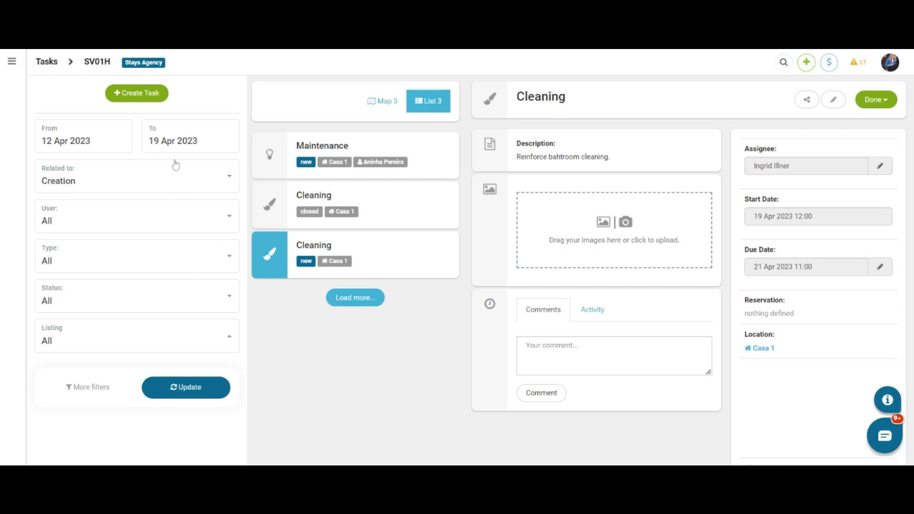
Start a new task of type Cleaning with the title "Bathroom cleaning"
left_click(136, 94)
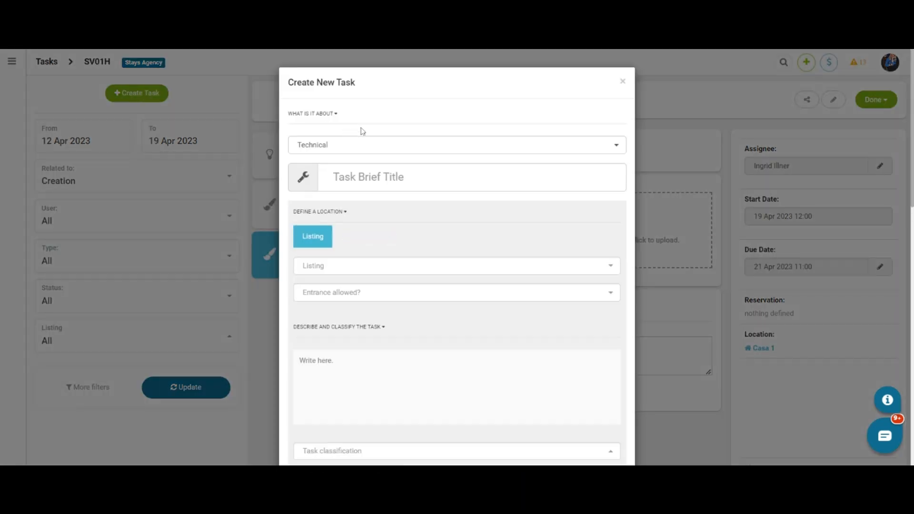
scroll(390, 135, "down", 1)
left_click(311, 109)
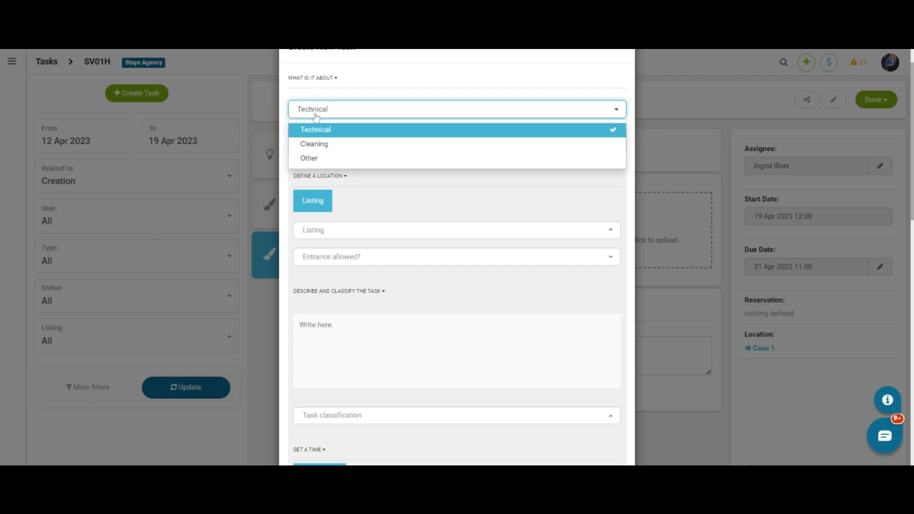
left_click(335, 148)
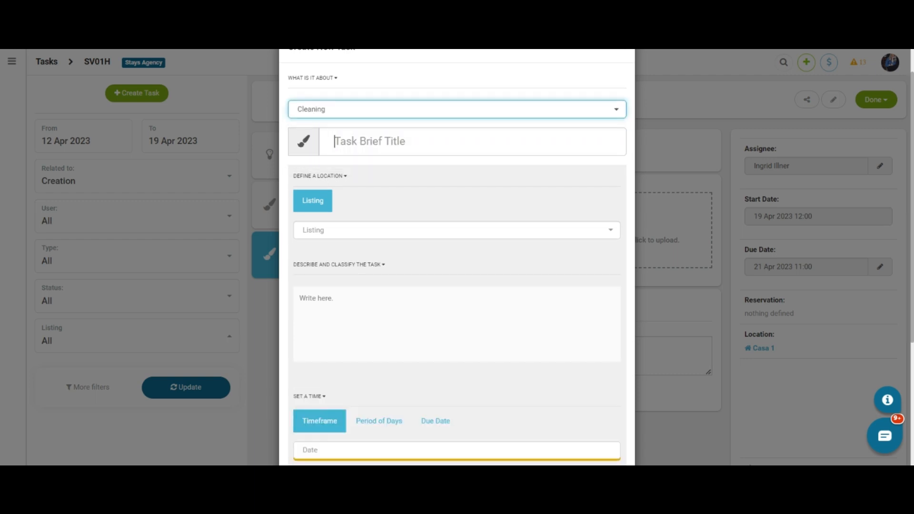
type("Bathroo")
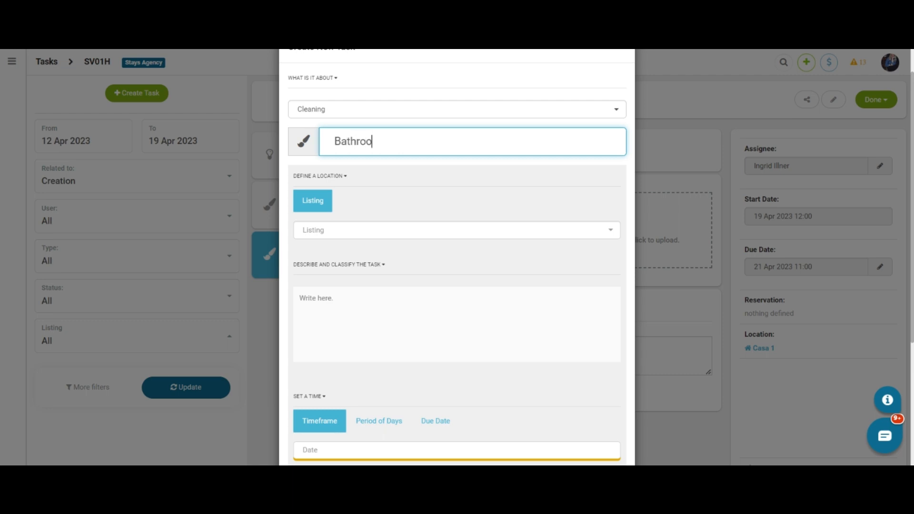
type("m cleaning")
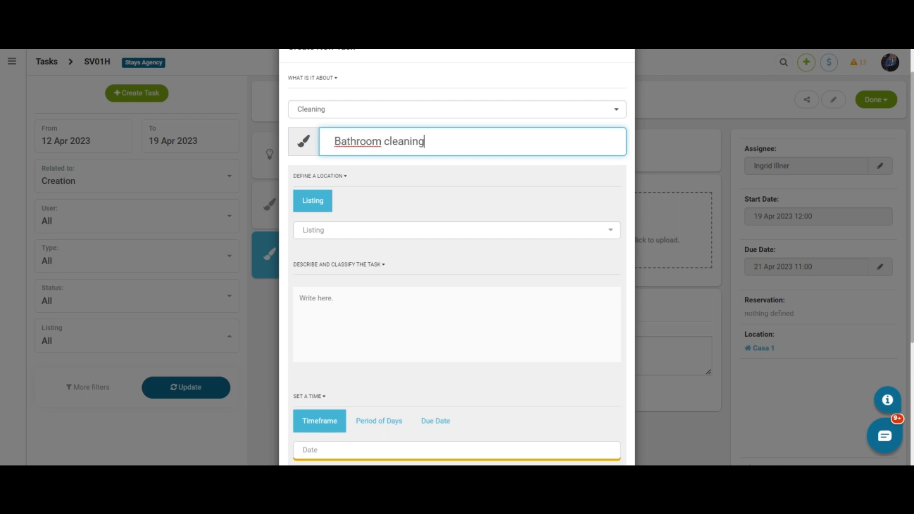
Enter "Clean he suite bathroom." as the new task's description
left_click(360, 308)
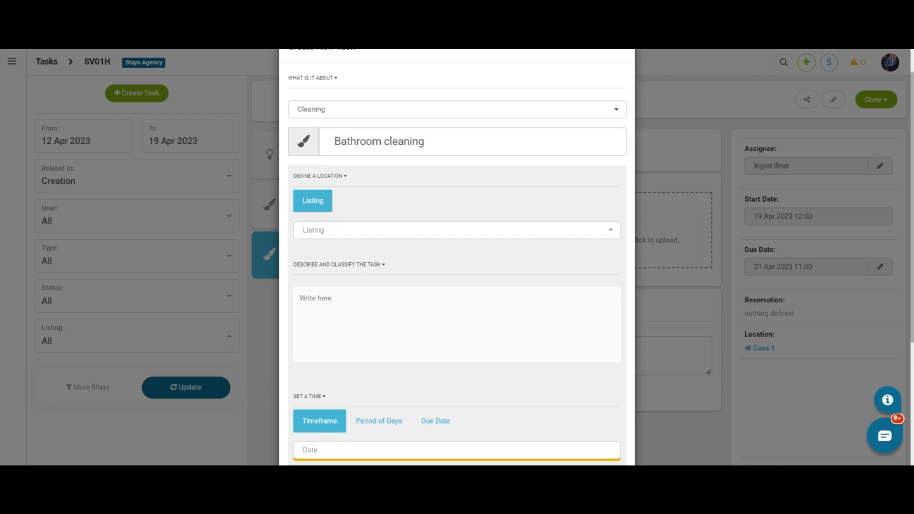
type("Clean he suite bathroom.")
Set the new task's location to the listing GG02H | Casa 1
scroll(457, 257, "down", 4)
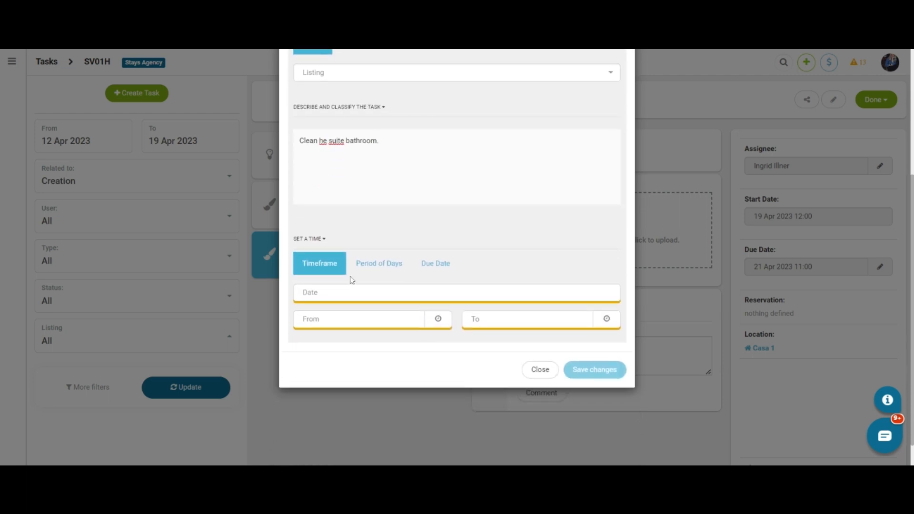
left_click(328, 72)
scroll(378, 364, "down", 3)
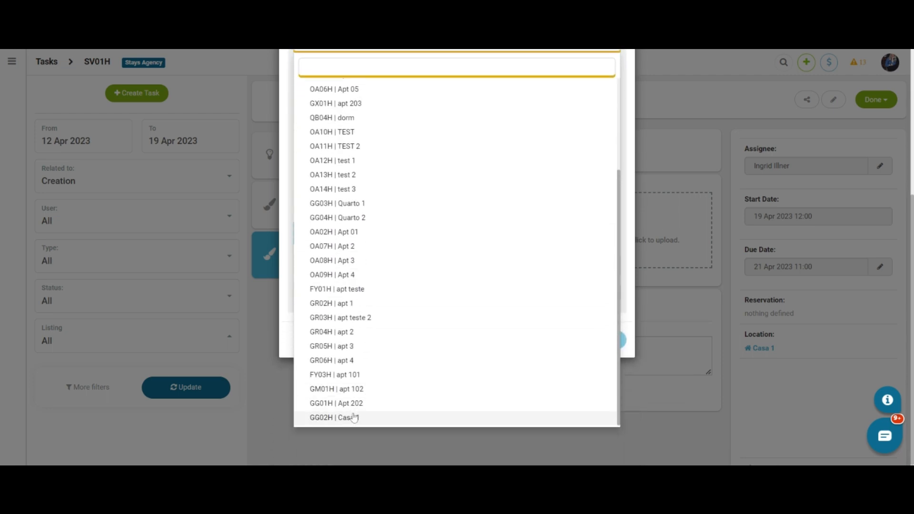
left_click(347, 415)
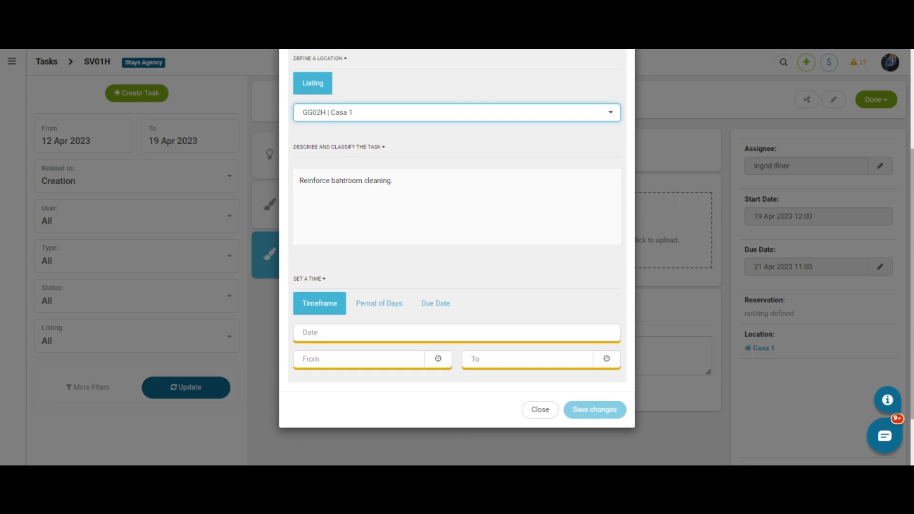
Examine the Timeframe and Period of Days scheduling options and their date fields for the new task
scroll(398, 148, "up", 2)
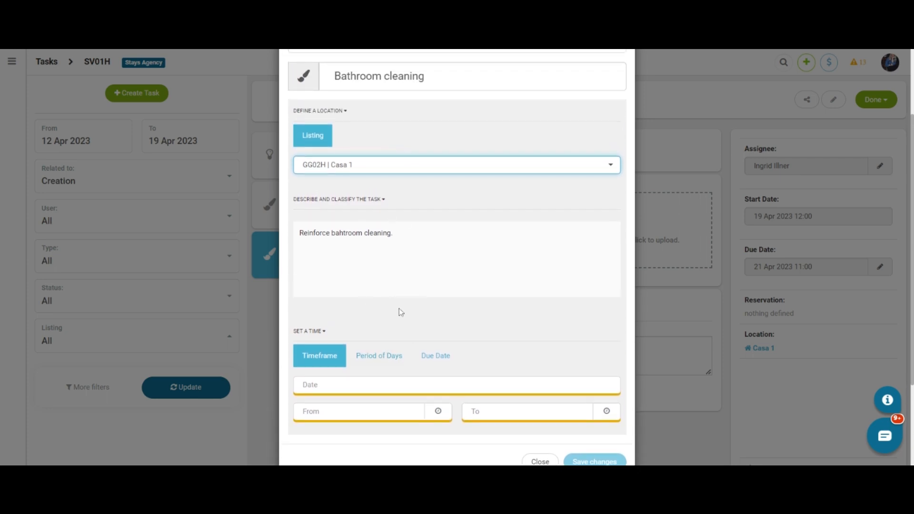
scroll(400, 312, "down", 1)
scroll(401, 310, "down", 1)
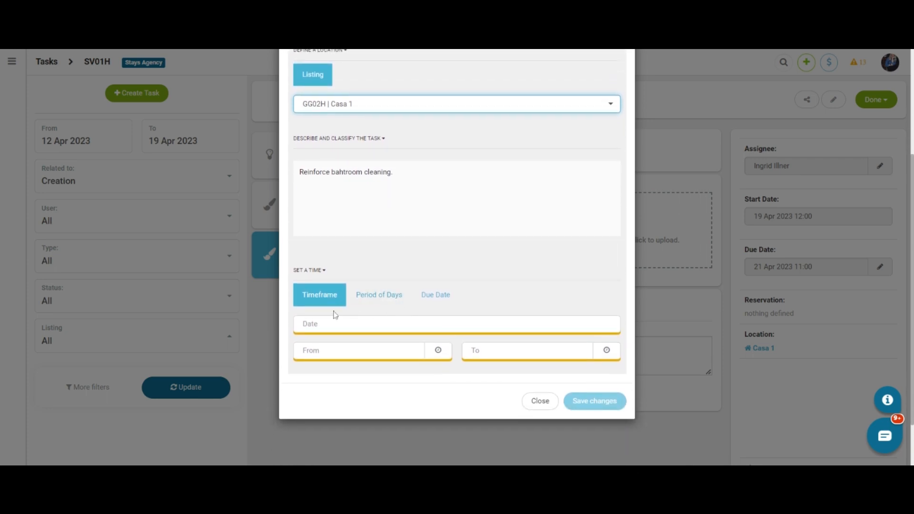
scroll(334, 312, "up", 1)
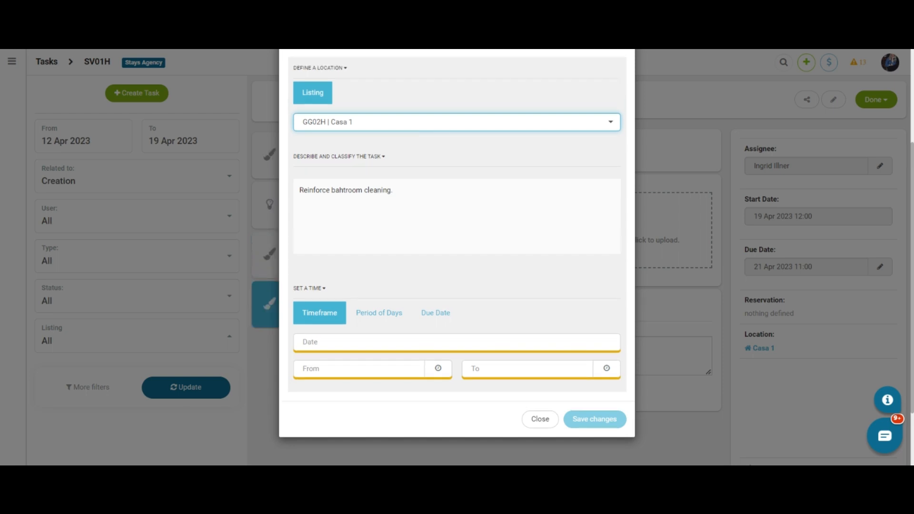
left_click(308, 341)
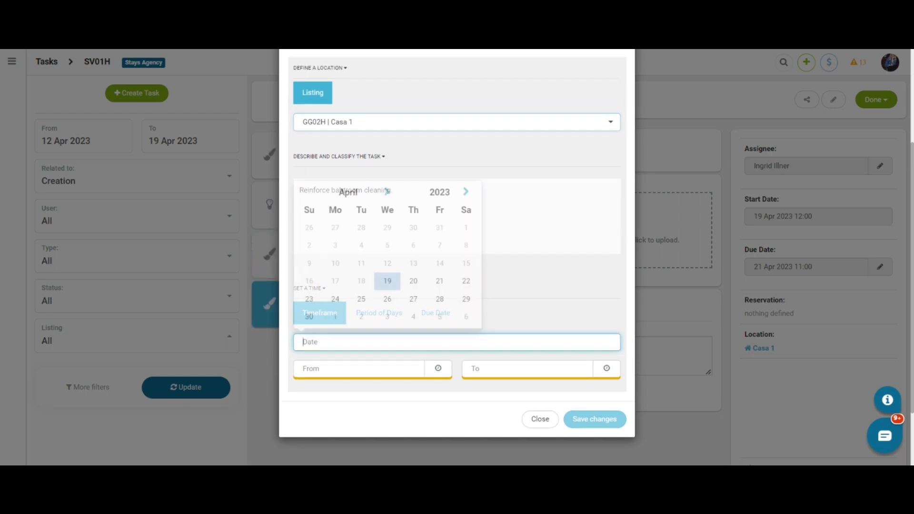
left_click(504, 320)
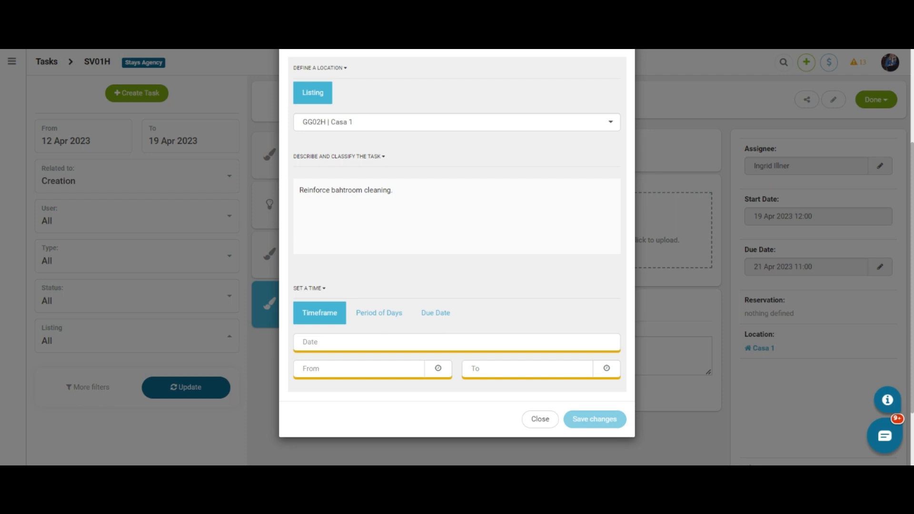
left_click(379, 312)
left_click(333, 342)
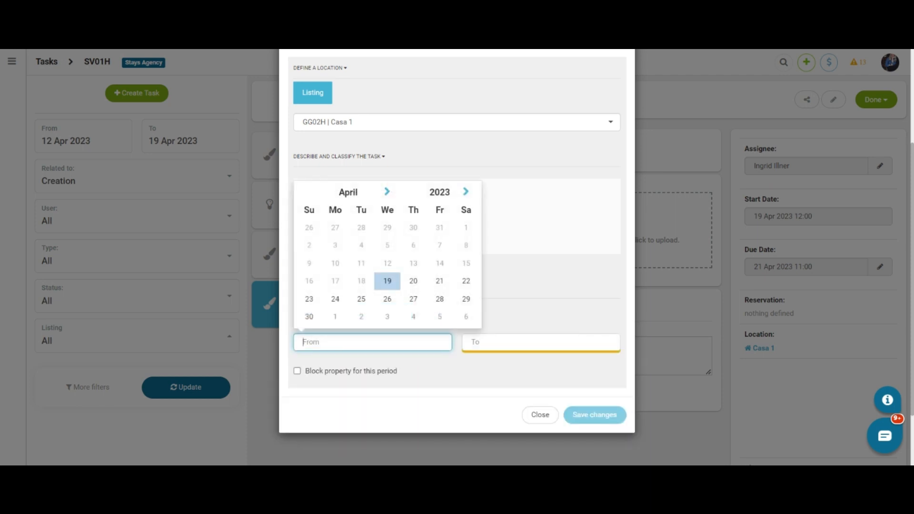
left_click(509, 342)
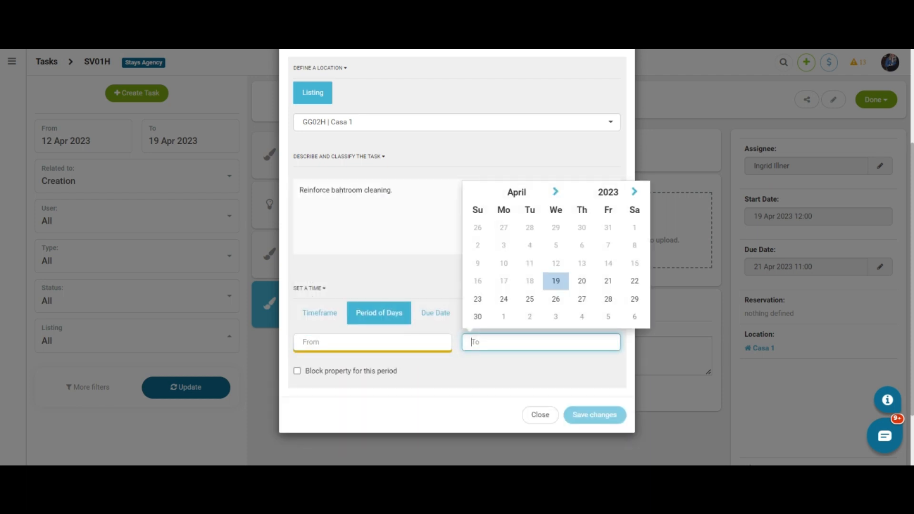
left_click(470, 364)
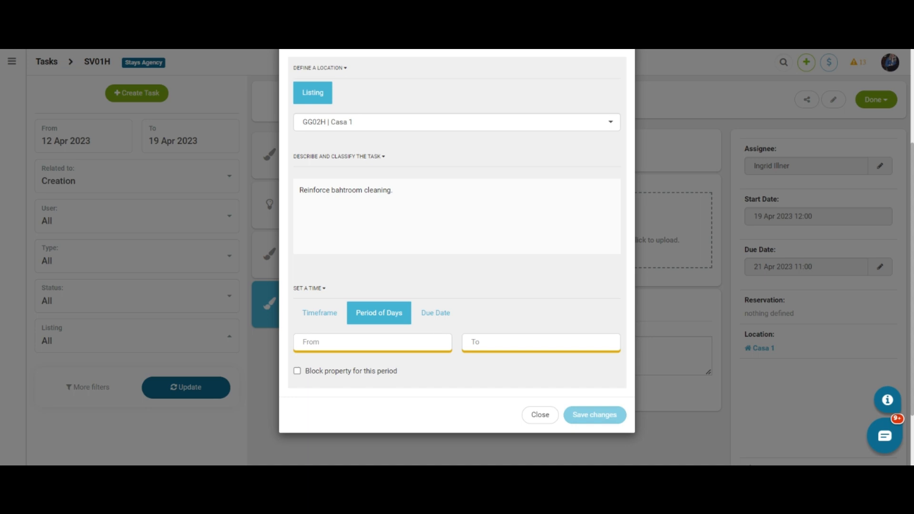
Schedule the new task by a due date of 17 May 2023 with the property blocked for this period, and save it
left_click(436, 322)
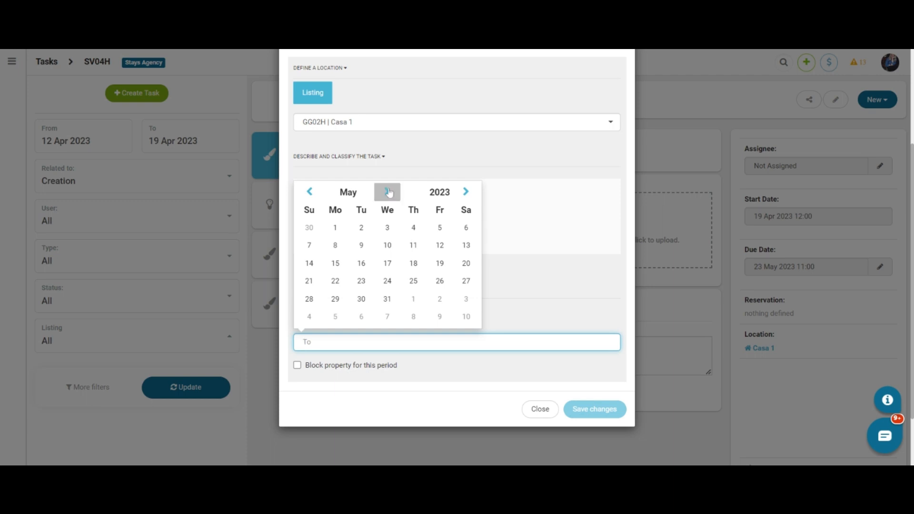
left_click(388, 264)
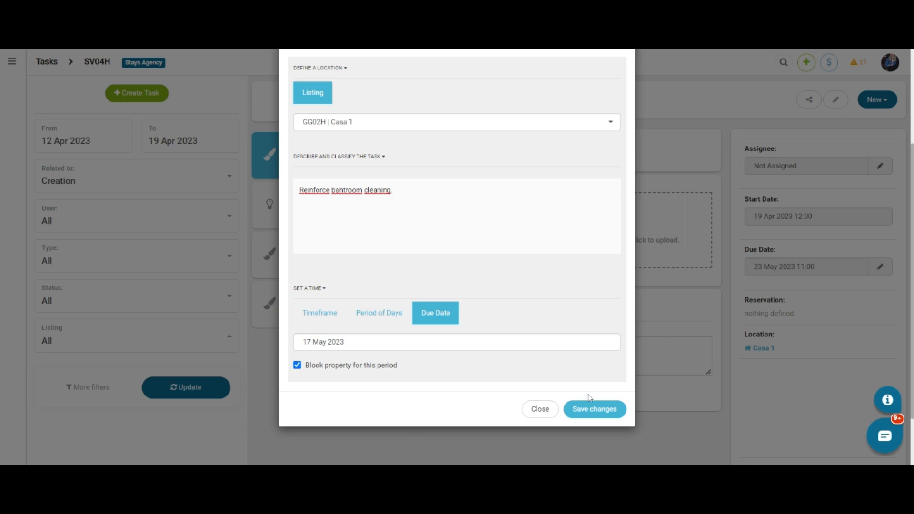
left_click(593, 413)
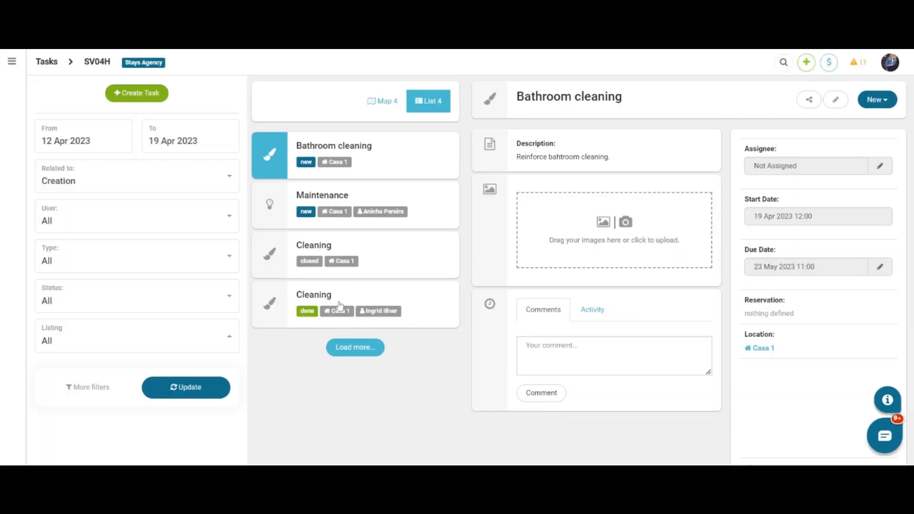
Open the details of the Cleaning task for Casa 1 that has the status done
left_click(272, 301)
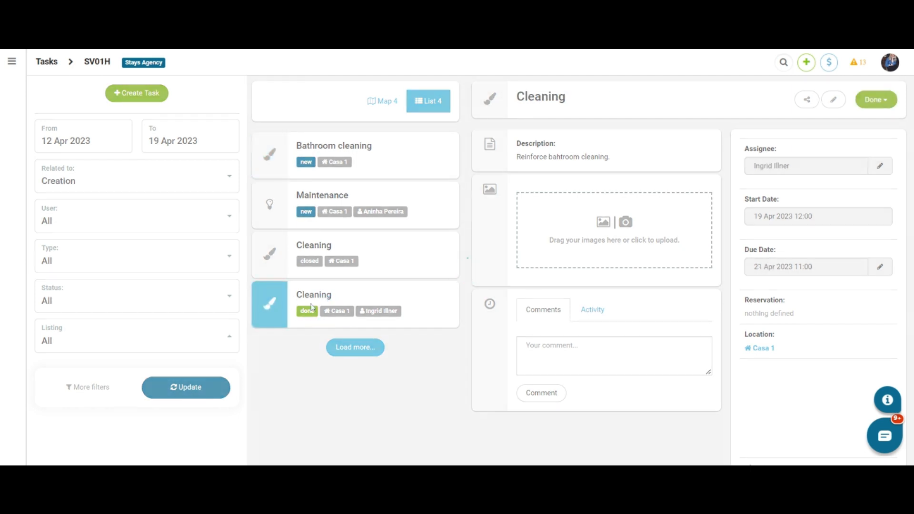